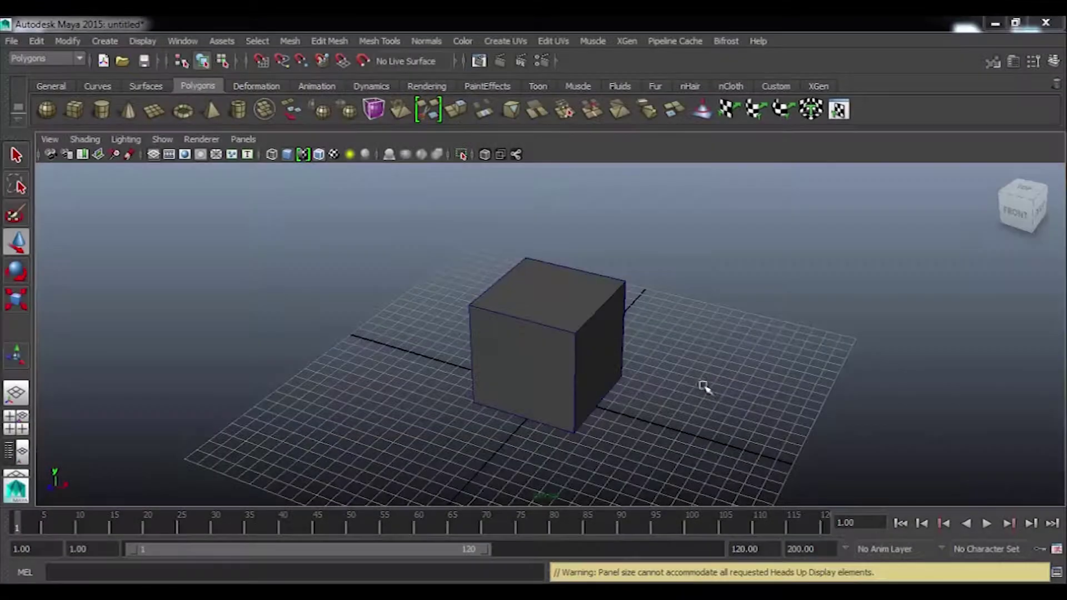
# Step: Dolly in and tumble the camera to view the cube from a lower, near-front angle
pyautogui.keyDown('alt'); pyautogui.moveTo(694, 397); pyautogui.dragTo(652, 372, button='right'); pyautogui.keyUp('alt')
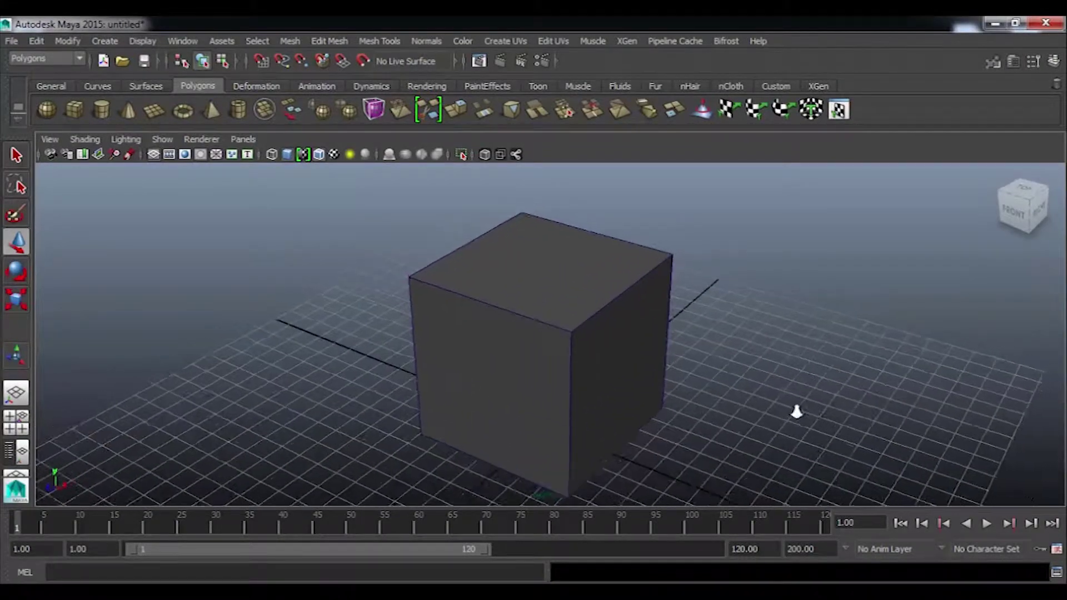
pyautogui.moveTo(652, 372)
pyautogui.keyDown('alt'); pyautogui.mouseDown()
pyautogui.moveTo(828, 389)
pyautogui.moveTo(685, 381)
pyautogui.moveTo(715, 355)
pyautogui.moveTo(731, 391)
pyautogui.moveTo(791, 374)
pyautogui.moveTo(772, 400)
pyautogui.moveTo(756, 376)
pyautogui.moveTo(743, 305)
pyautogui.mouseUp(); pyautogui.keyUp('alt')
# Step: Select pCube1, view it close up from a higher angle, and switch to the rotate tool
pyautogui.click(639, 312)
pyautogui.moveTo(738, 348)
pyautogui.keyDown('alt'); pyautogui.mouseDown()
pyautogui.moveTo(610, 348)
pyautogui.moveTo(661, 424)
pyautogui.mouseUp(); pyautogui.keyUp('alt')
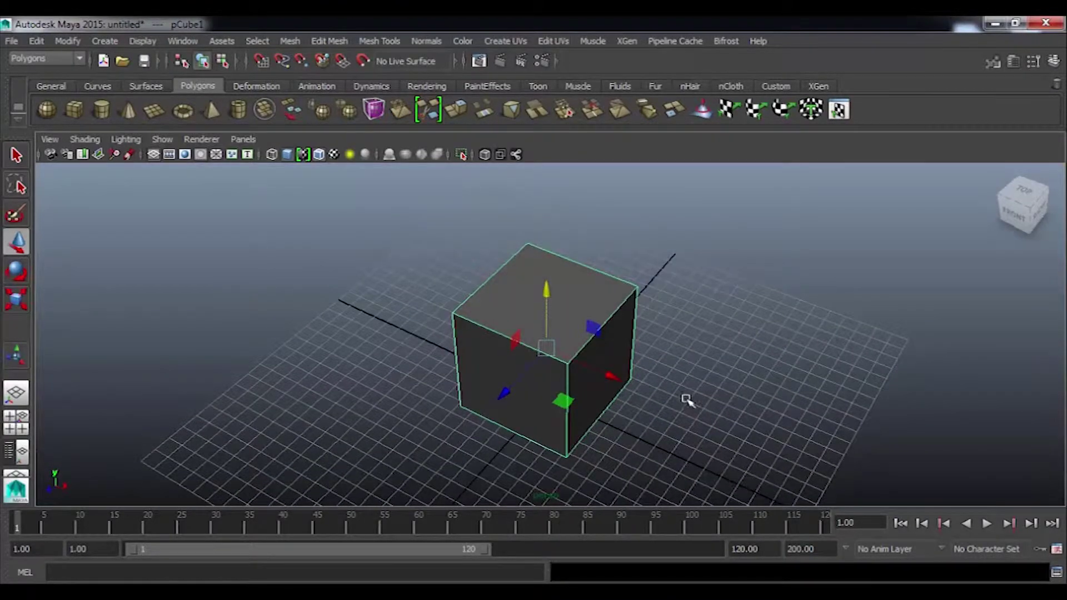
pyautogui.moveTo(676, 395)
pyautogui.keyDown('alt'); pyautogui.mouseDown()
pyautogui.moveTo(678, 371)
pyautogui.moveTo(728, 398)
pyautogui.moveTo(700, 328)
pyautogui.moveTo(685, 393)
pyautogui.moveTo(702, 348)
pyautogui.moveTo(662, 404)
pyautogui.moveTo(769, 407)
pyautogui.moveTo(672, 410)
pyautogui.moveTo(725, 372)
pyautogui.moveTo(728, 409)
pyautogui.moveTo(746, 419)
pyautogui.moveTo(738, 376)
pyautogui.moveTo(767, 400)
pyautogui.moveTo(676, 400)
pyautogui.moveTo(710, 341)
pyautogui.moveTo(713, 407)
pyautogui.mouseUp(); pyautogui.keyUp('alt')
pyautogui.scroll(2, 722, 400)
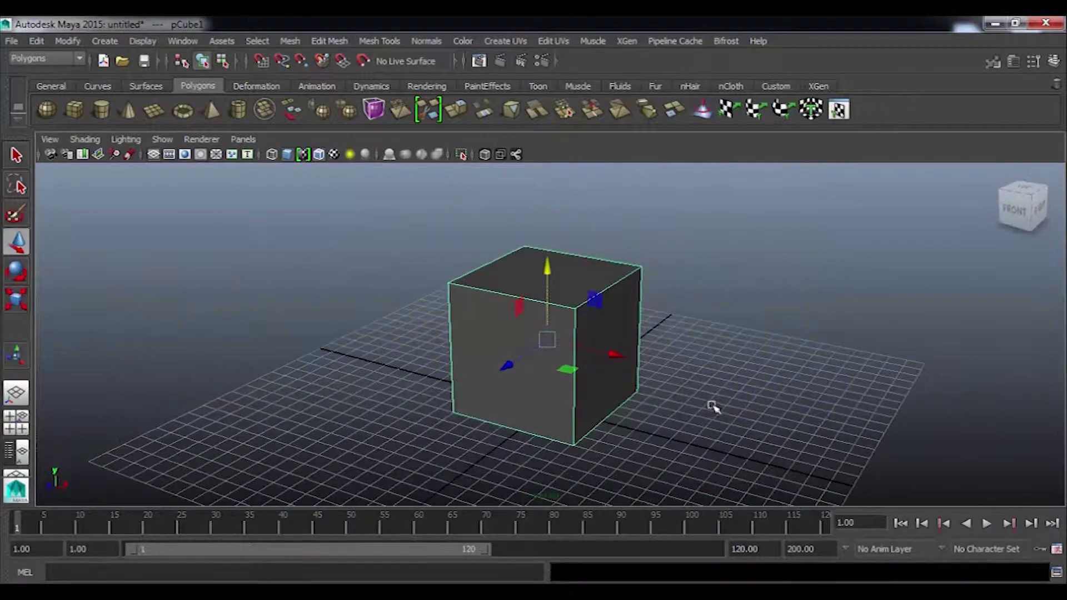
pyautogui.keyDown('alt'); pyautogui.moveTo(730, 361); pyautogui.dragTo(775, 365, button='right'); pyautogui.keyUp('alt')
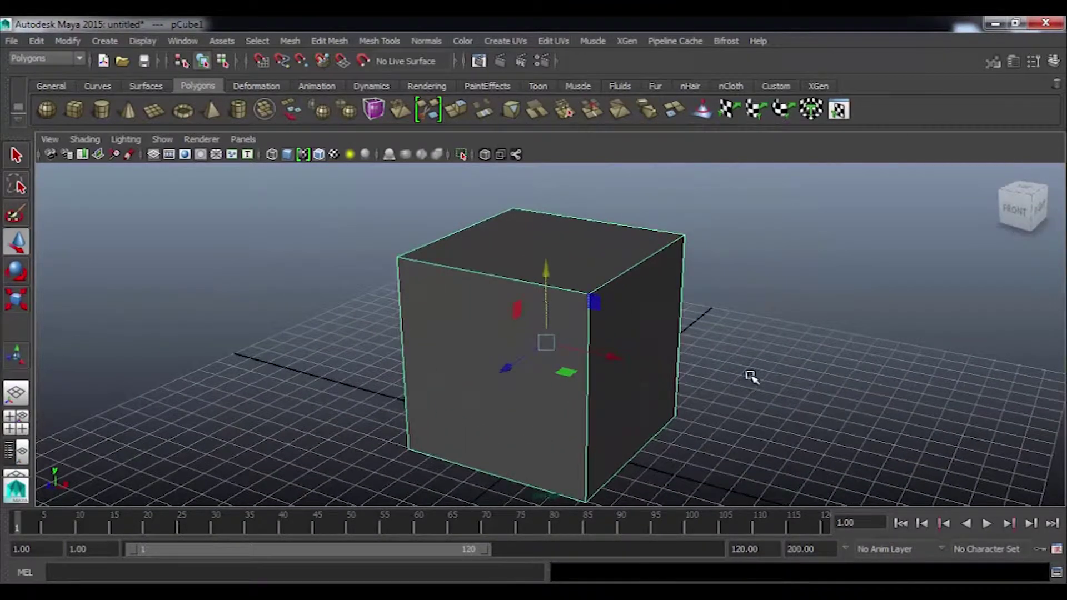
pyautogui.moveTo(748, 391)
pyautogui.keyDown('alt'); pyautogui.mouseDown()
pyautogui.moveTo(726, 403)
pyautogui.moveTo(721, 350)
pyautogui.moveTo(727, 369)
pyautogui.mouseUp(); pyautogui.keyUp('alt')
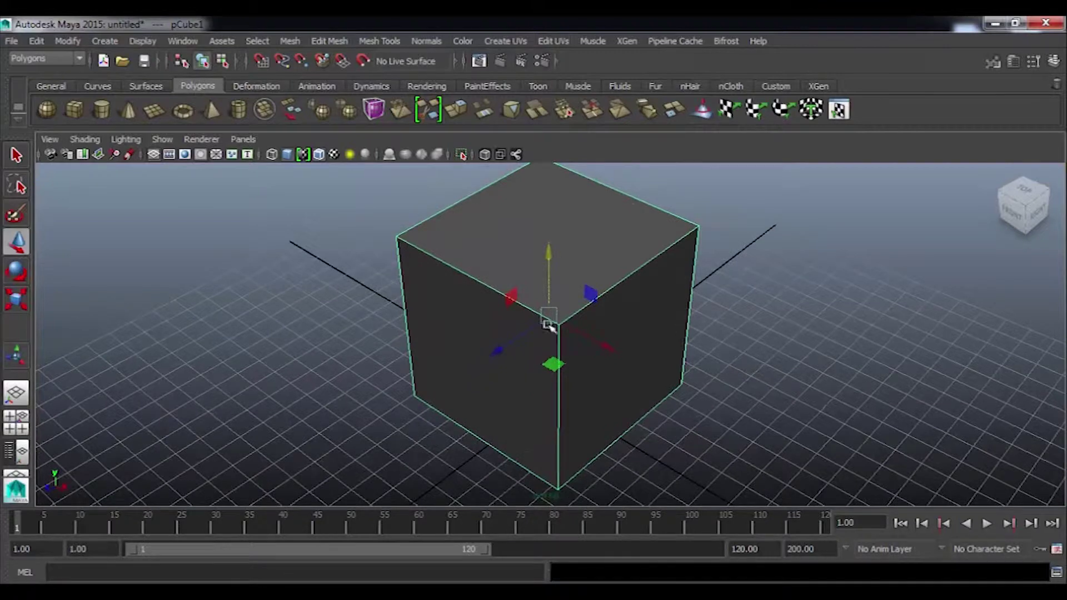
pyautogui.click(17, 275)
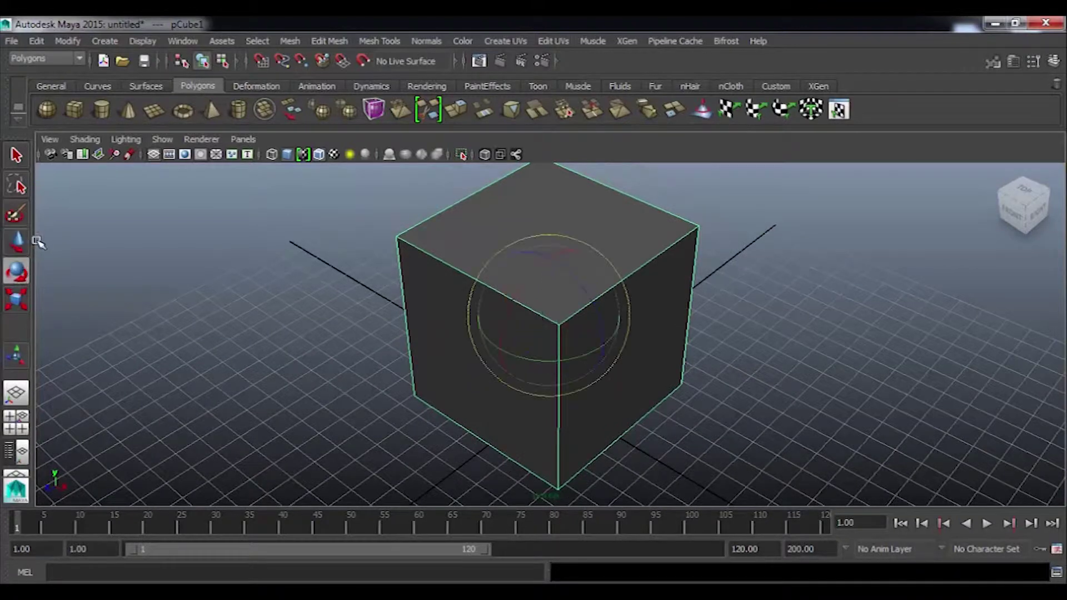
# Step: Try out the Rotate, Scale and Move tools on pCube1, tumbling the view once
pyautogui.click(17, 300)
pyautogui.click(25, 244)
pyautogui.click(21, 275)
pyautogui.click(26, 247)
pyautogui.click(21, 275)
pyautogui.click(22, 294)
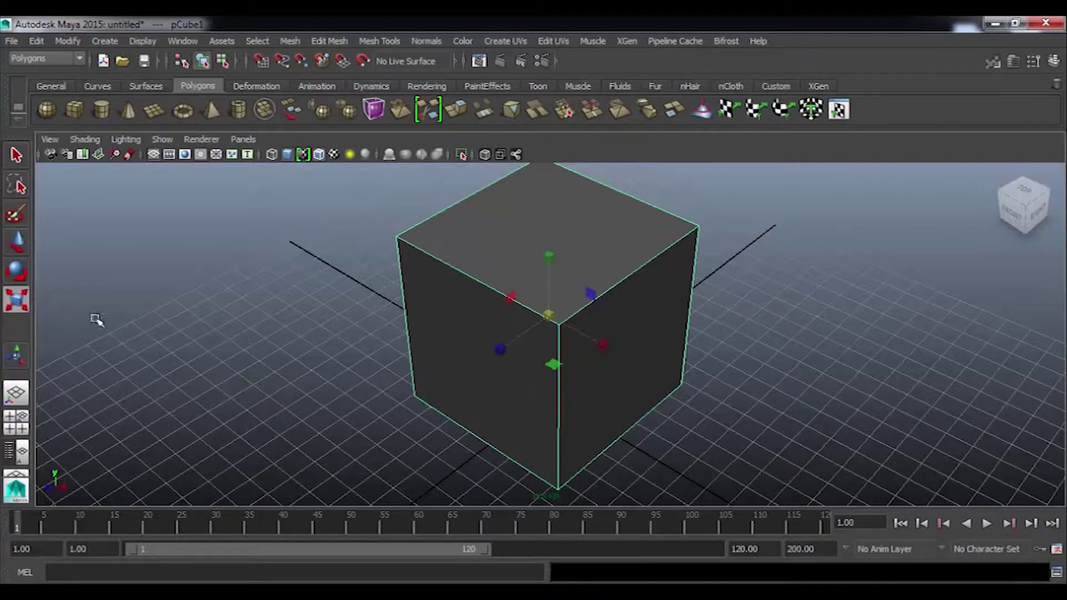
pyautogui.moveTo(639, 439)
pyautogui.keyDown('alt'); pyautogui.mouseDown()
pyautogui.moveTo(703, 362)
pyautogui.moveTo(612, 374)
pyautogui.moveTo(625, 300)
pyautogui.moveTo(638, 398)
pyautogui.moveTo(658, 424)
pyautogui.mouseUp(); pyautogui.keyUp('alt')
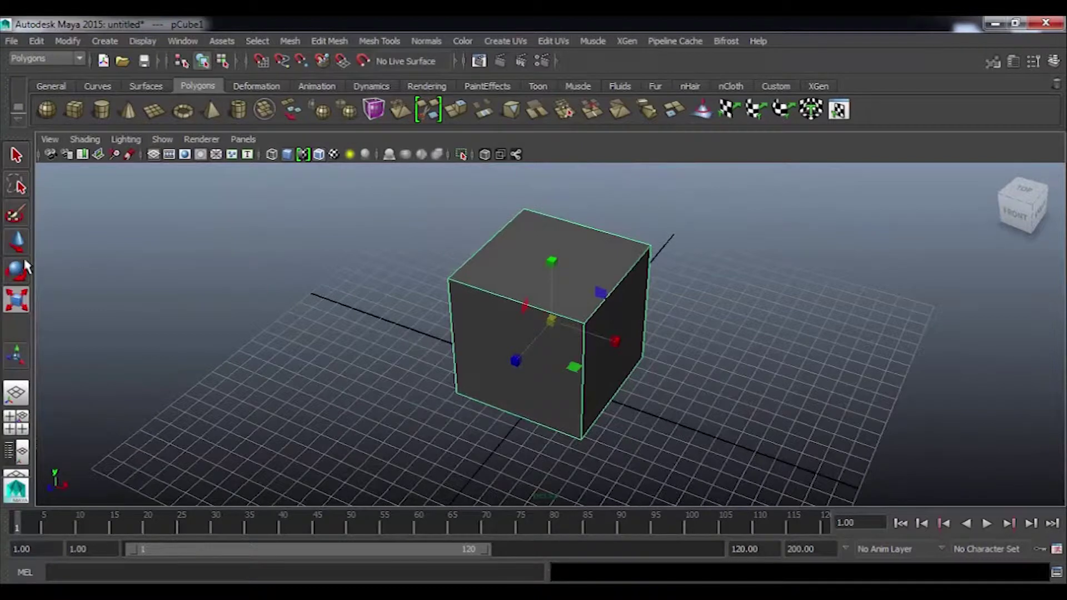
pyautogui.press('r')
pyautogui.click(27, 300)
# Step: Nudge pCube1 slightly along the X axis with the move tool
pyautogui.moveTo(729, 370)
pyautogui.keyDown('alt'); pyautogui.mouseDown()
pyautogui.moveTo(691, 338)
pyautogui.moveTo(728, 364)
pyautogui.moveTo(221, 361)
pyautogui.mouseUp(); pyautogui.keyUp('alt')
pyautogui.click(17, 242)
pyautogui.moveTo(167, 311)
pyautogui.keyDown('alt'); pyautogui.mouseDown()
pyautogui.moveTo(219, 333)
pyautogui.moveTo(479, 383)
pyautogui.mouseUp(); pyautogui.keyUp('alt')
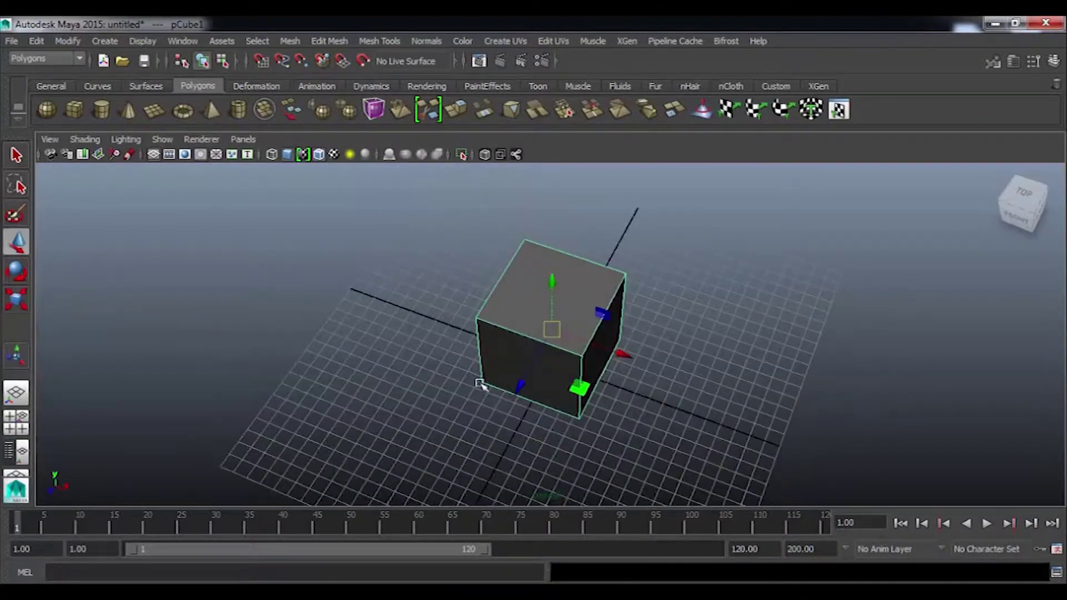
pyautogui.moveTo(674, 381)
pyautogui.keyDown('alt'); pyautogui.mouseDown()
pyautogui.moveTo(661, 352)
pyautogui.moveTo(614, 345)
pyautogui.mouseUp(); pyautogui.keyUp('alt')
pyautogui.press('e')
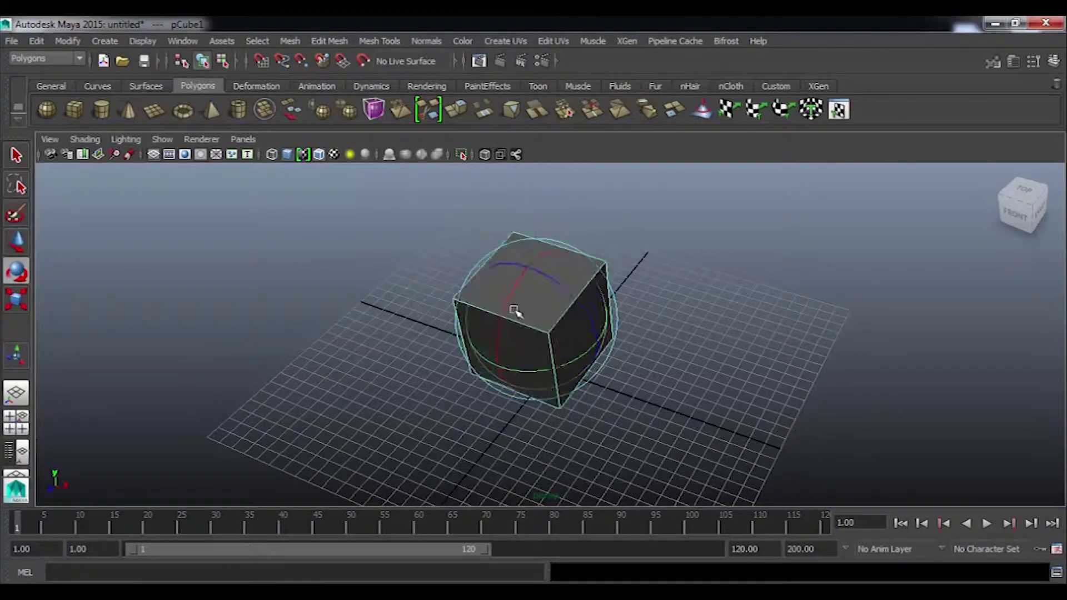
# Step: Scale the cube up to about double size, then cycle through the W/E/R tool modes
pyautogui.press('r')
pyautogui.moveTo(536, 320)
pyautogui.mouseDown()
pyautogui.moveTo(637, 361)
pyautogui.moveTo(549, 324)
pyautogui.mouseUp()
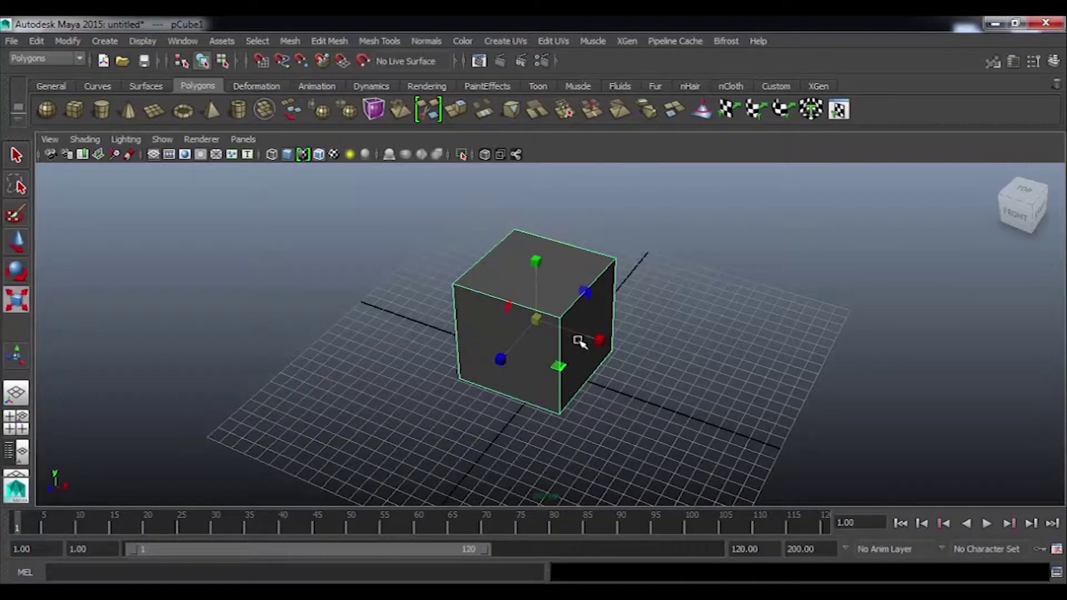
pyautogui.press('e')
pyautogui.press('r')
pyautogui.press('e')
pyautogui.press('r')
pyautogui.press('e')
pyautogui.press('r')
pyautogui.press('w')
pyautogui.press('e')
pyautogui.press('r')
pyautogui.press('e')
pyautogui.press('r')
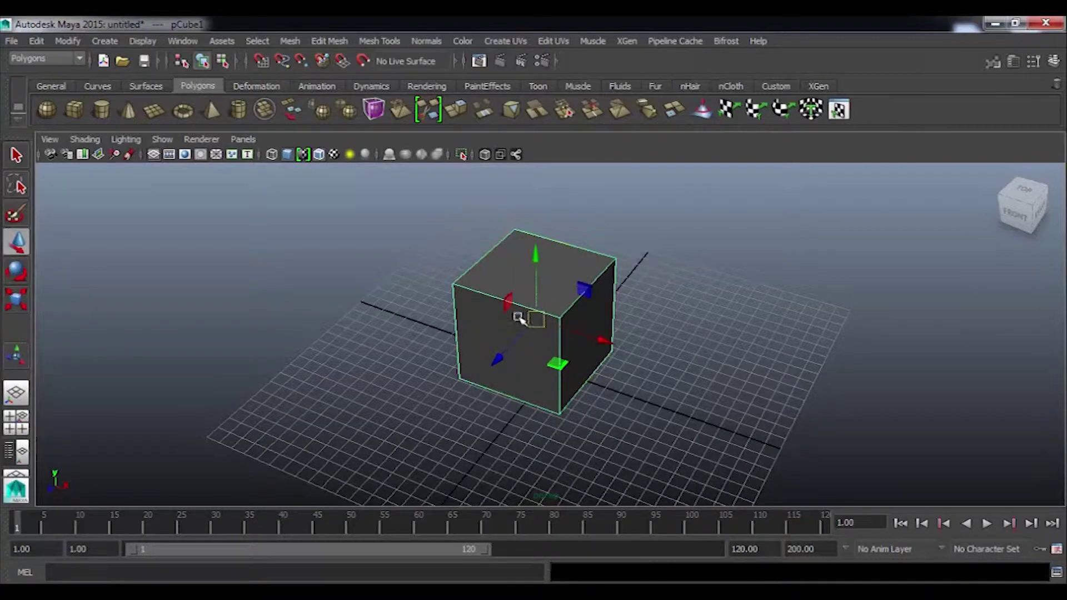
# Step: Raise the cube slightly along Y, tilt its top toward the viewer, and scale it slightly larger
pyautogui.moveTo(539, 260); pyautogui.dragTo(602, 269)
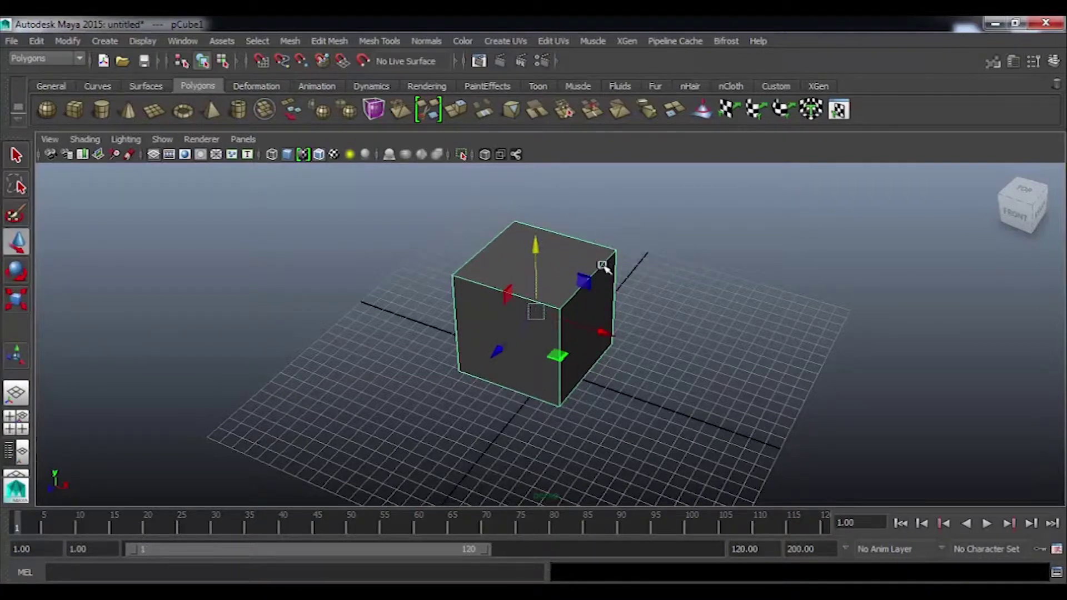
pyautogui.press('e')
pyautogui.moveTo(521, 279)
pyautogui.mouseDown()
pyautogui.moveTo(510, 317)
pyautogui.moveTo(534, 264)
pyautogui.mouseUp()
pyautogui.press('r')
pyautogui.moveTo(535, 310); pyautogui.dragTo(579, 299)
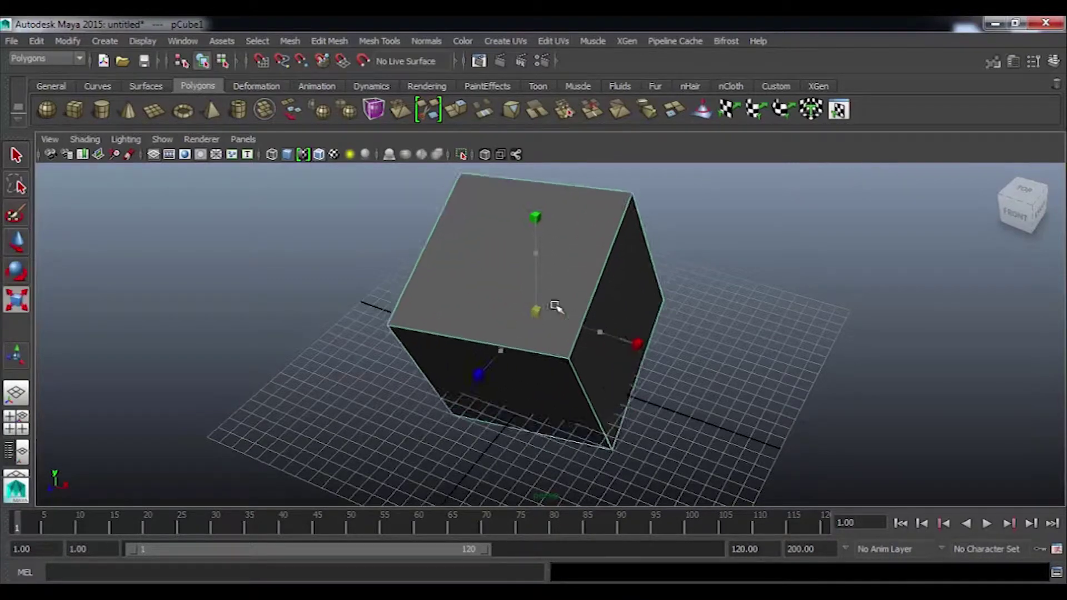
# Step: Orbit, pan and zoom to a low side view of the cube, then split into four views
pyautogui.moveTo(665, 394)
pyautogui.keyDown('alt'); pyautogui.mouseDown()
pyautogui.moveTo(679, 334)
pyautogui.moveTo(684, 353)
pyautogui.moveTo(608, 362)
pyautogui.moveTo(667, 383)
pyautogui.moveTo(684, 285)
pyautogui.moveTo(600, 238)
pyautogui.moveTo(585, 386)
pyautogui.moveTo(605, 253)
pyautogui.moveTo(672, 317)
pyautogui.moveTo(619, 274)
pyautogui.moveTo(600, 283)
pyautogui.moveTo(686, 319)
pyautogui.moveTo(631, 305)
pyautogui.moveTo(632, 367)
pyautogui.moveTo(648, 350)
pyautogui.moveTo(632, 367)
pyautogui.moveTo(693, 374)
pyautogui.moveTo(657, 255)
pyautogui.moveTo(625, 388)
pyautogui.moveTo(688, 325)
pyautogui.moveTo(688, 295)
pyautogui.moveTo(635, 219)
pyautogui.moveTo(700, 381)
pyautogui.moveTo(605, 233)
pyautogui.moveTo(659, 376)
pyautogui.moveTo(631, 219)
pyautogui.moveTo(648, 374)
pyautogui.moveTo(661, 356)
pyautogui.mouseUp(); pyautogui.keyUp('alt')
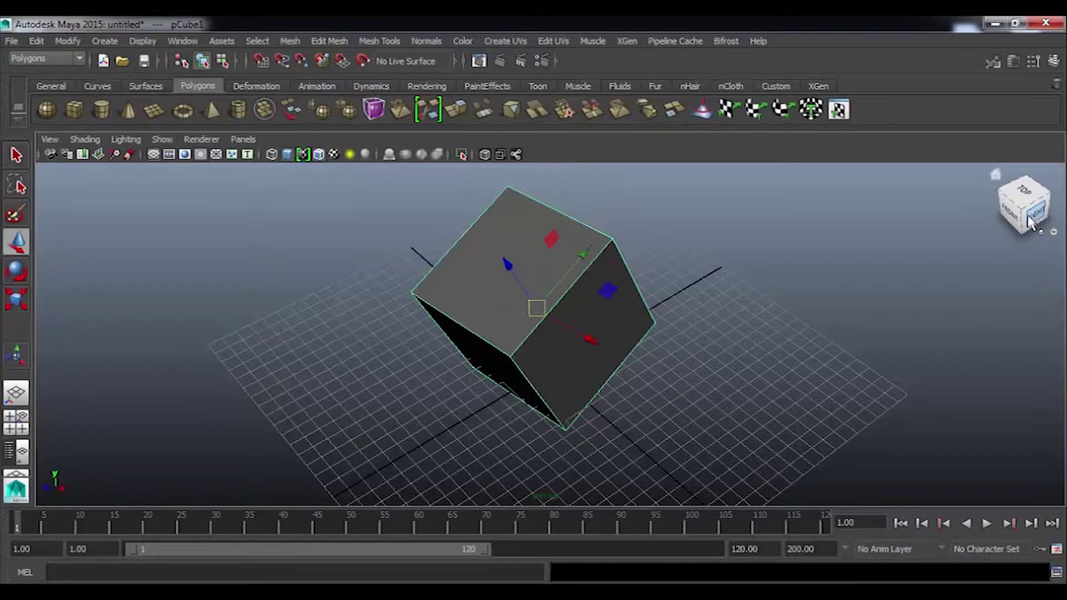
pyautogui.moveTo(1031, 183); pyautogui.dragTo(1035, 219)
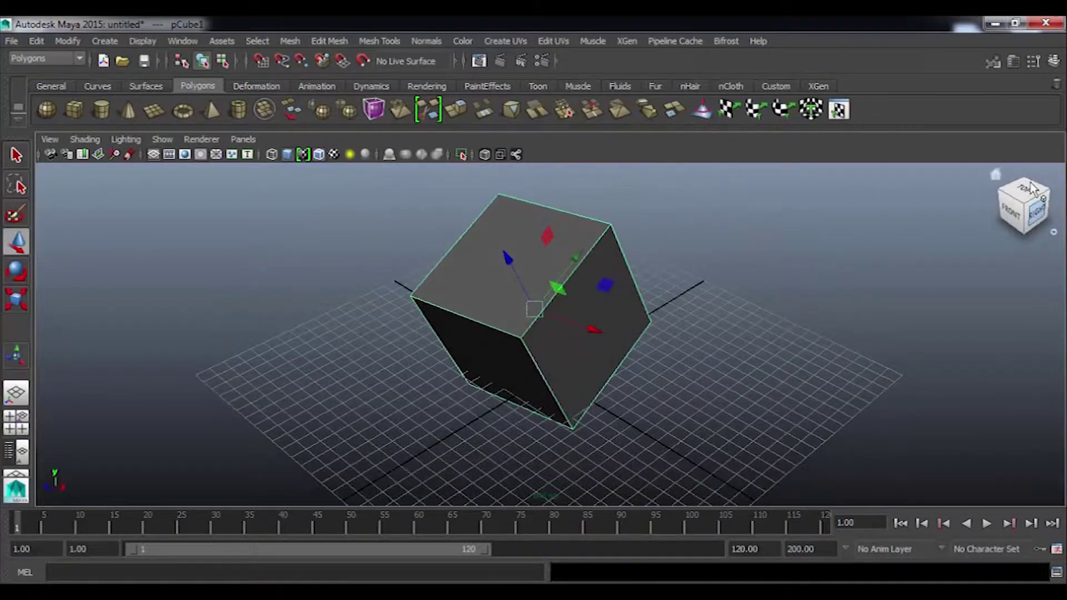
pyautogui.moveTo(714, 417)
pyautogui.keyDown('alt'); pyautogui.mouseDown()
pyautogui.moveTo(700, 278)
pyautogui.moveTo(709, 347)
pyautogui.moveTo(682, 330)
pyautogui.moveTo(736, 360)
pyautogui.mouseUp(); pyautogui.keyUp('alt')
pyautogui.moveTo(726, 329)
pyautogui.keyDown('alt'); pyautogui.mouseDown(button='middle')
pyautogui.moveTo(794, 274)
pyautogui.moveTo(574, 358)
pyautogui.moveTo(801, 341)
pyautogui.moveTo(643, 197)
pyautogui.moveTo(696, 254)
pyautogui.moveTo(702, 300)
pyautogui.moveTo(678, 291)
pyautogui.moveTo(704, 335)
pyautogui.moveTo(721, 311)
pyautogui.moveTo(697, 328)
pyautogui.moveTo(753, 283)
pyautogui.moveTo(769, 350)
pyautogui.moveTo(689, 380)
pyautogui.moveTo(653, 359)
pyautogui.moveTo(688, 352)
pyautogui.moveTo(552, 328)
pyautogui.moveTo(636, 350)
pyautogui.moveTo(631, 326)
pyautogui.moveTo(588, 339)
pyautogui.mouseUp(button='middle'); pyautogui.keyUp('alt')
pyautogui.moveTo(645, 313)
pyautogui.keyDown('alt'); pyautogui.mouseDown(button='right')
pyautogui.moveTo(615, 340)
pyautogui.moveTo(848, 345)
pyautogui.moveTo(459, 331)
pyautogui.moveTo(858, 345)
pyautogui.moveTo(543, 338)
pyautogui.moveTo(561, 312)
pyautogui.moveTo(788, 359)
pyautogui.moveTo(675, 338)
pyautogui.mouseUp(button='right'); pyautogui.keyUp('alt')
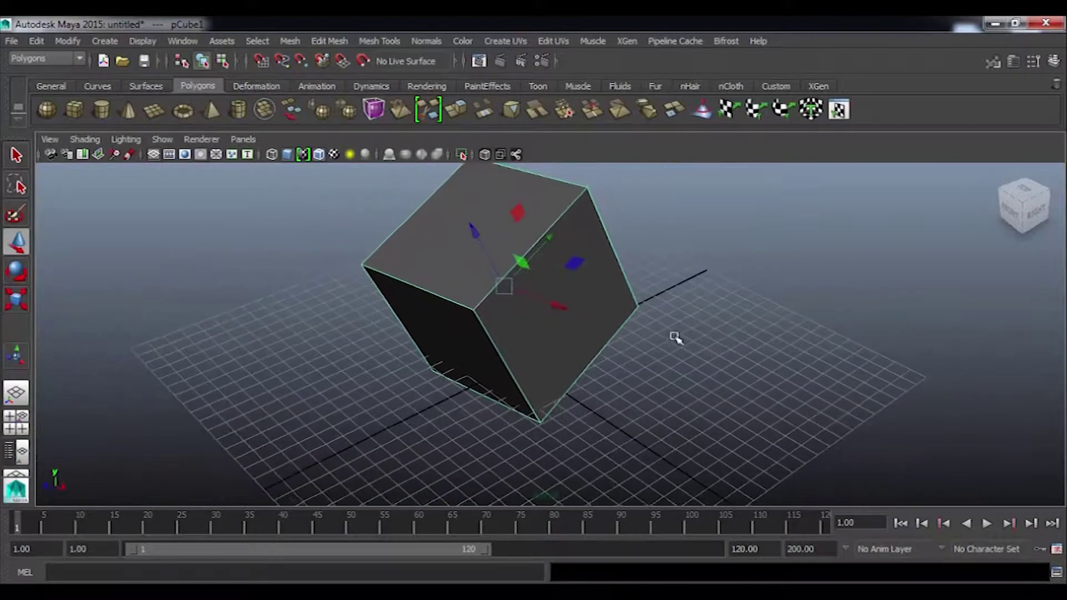
pyautogui.moveTo(583, 293)
pyautogui.keyDown('alt'); pyautogui.mouseDown(button='right')
pyautogui.moveTo(834, 302)
pyautogui.moveTo(512, 312)
pyautogui.moveTo(862, 322)
pyautogui.moveTo(460, 311)
pyautogui.moveTo(809, 298)
pyautogui.moveTo(522, 284)
pyautogui.mouseUp(button='right'); pyautogui.keyUp('alt')
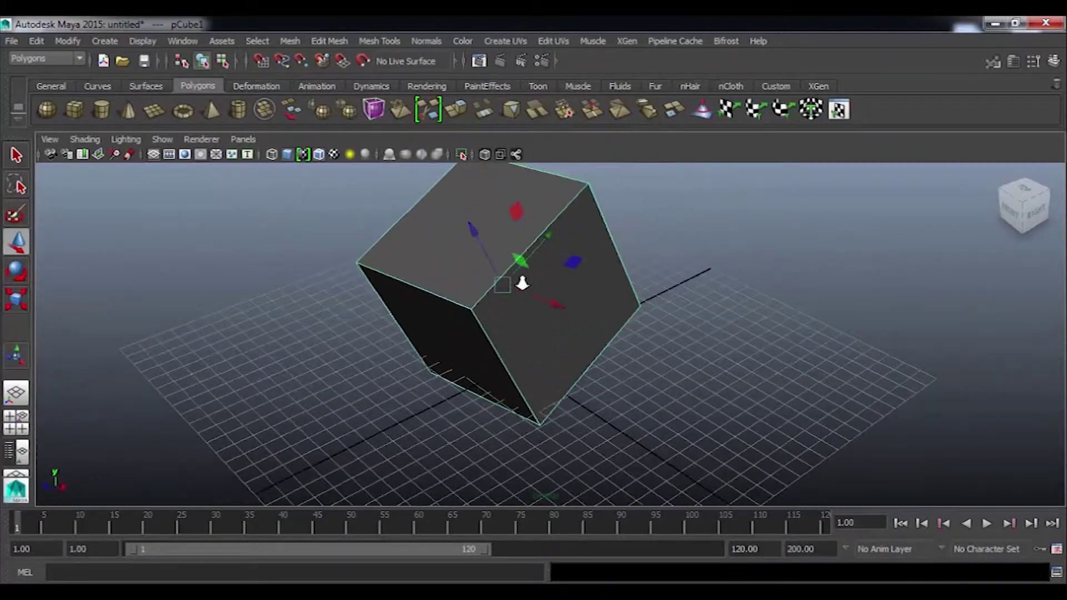
pyautogui.moveTo(383, 282)
pyautogui.keyDown('alt'); pyautogui.mouseDown(button='right')
pyautogui.moveTo(828, 284)
pyautogui.moveTo(464, 282)
pyautogui.mouseUp(button='right'); pyautogui.keyUp('alt')
pyautogui.moveTo(363, 295)
pyautogui.keyDown('alt'); pyautogui.mouseDown(button='right')
pyautogui.moveTo(800, 303)
pyautogui.moveTo(495, 285)
pyautogui.moveTo(181, 291)
pyautogui.moveTo(471, 288)
pyautogui.moveTo(452, 298)
pyautogui.moveTo(529, 284)
pyautogui.moveTo(410, 281)
pyautogui.mouseUp(button='right'); pyautogui.keyUp('alt')
pyautogui.moveTo(672, 341)
pyautogui.keyDown('alt'); pyautogui.mouseDown()
pyautogui.moveTo(674, 297)
pyautogui.moveTo(679, 322)
pyautogui.moveTo(602, 336)
pyautogui.moveTo(585, 355)
pyautogui.moveTo(610, 300)
pyautogui.moveTo(626, 329)
pyautogui.mouseUp(); pyautogui.keyUp('alt')
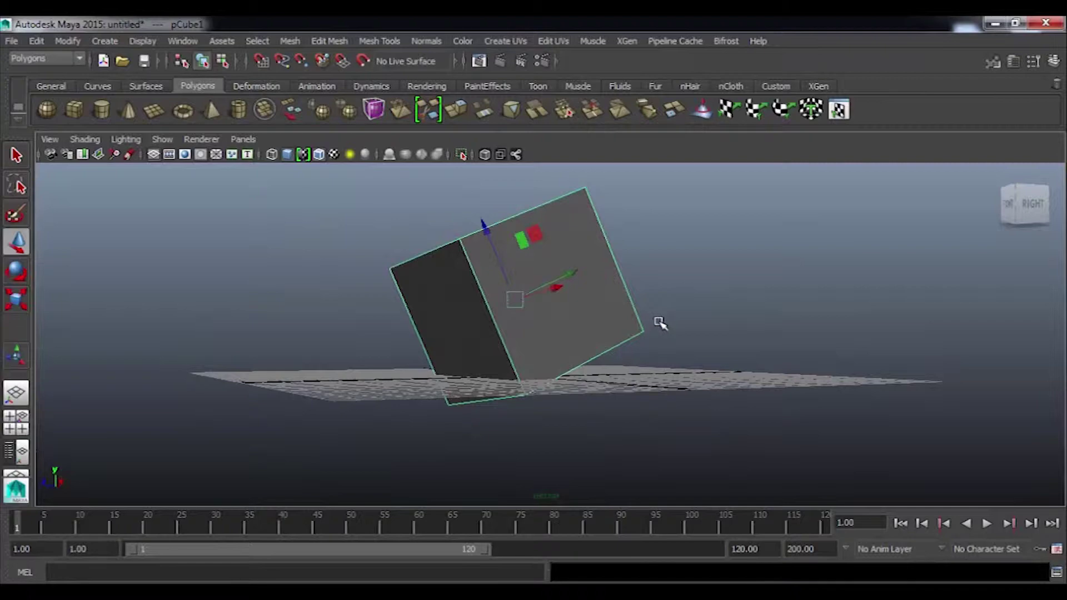
pyautogui.press('space')
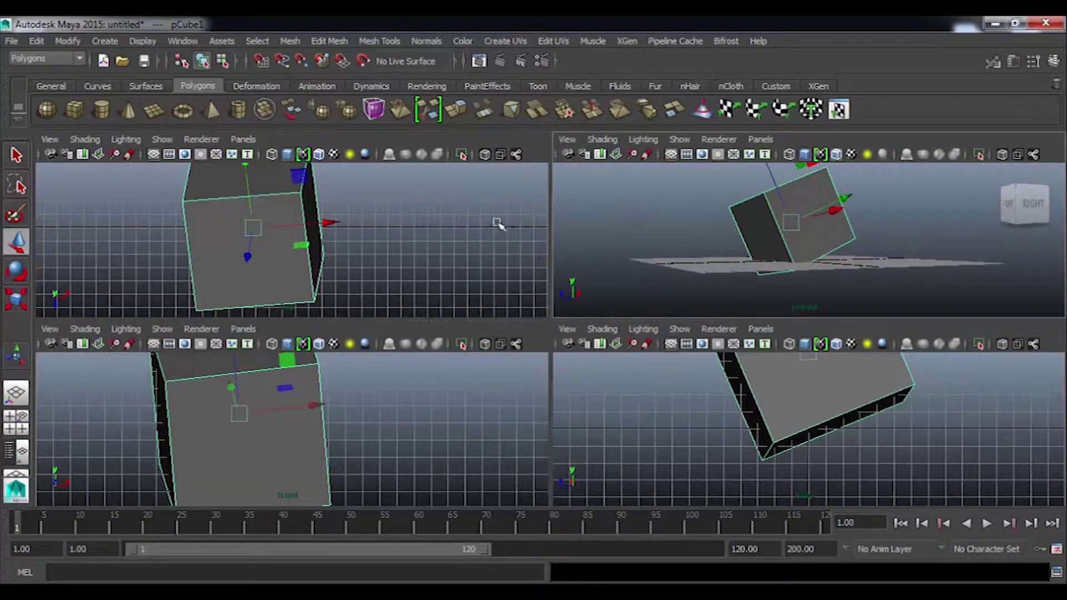
# Step: Deselect the cube and toggle the Top and Front panes between maximized and four-view layout
pyautogui.click(454, 251)
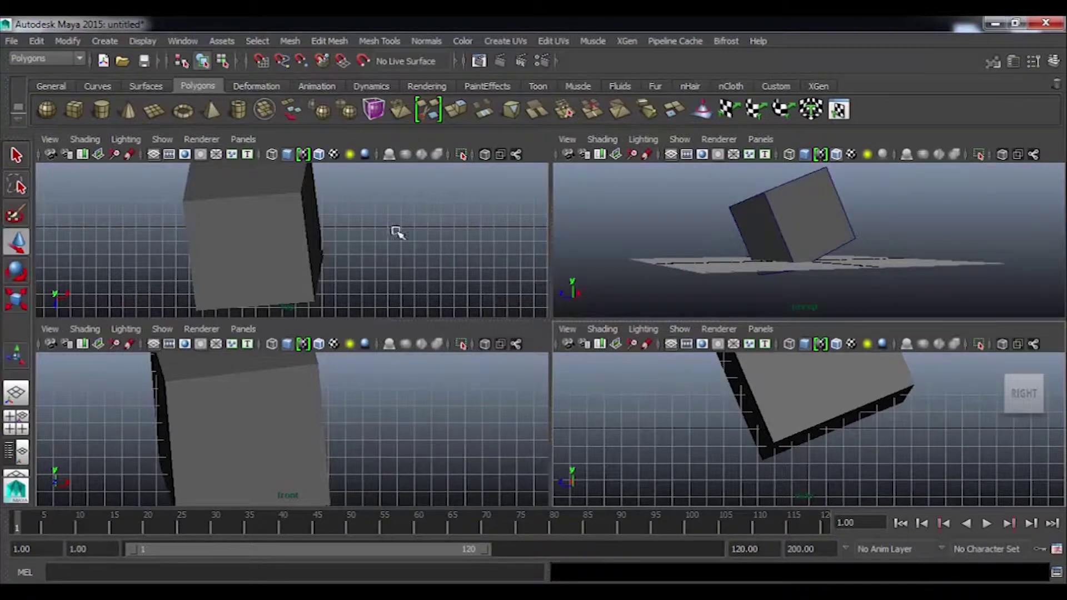
pyautogui.press('space')
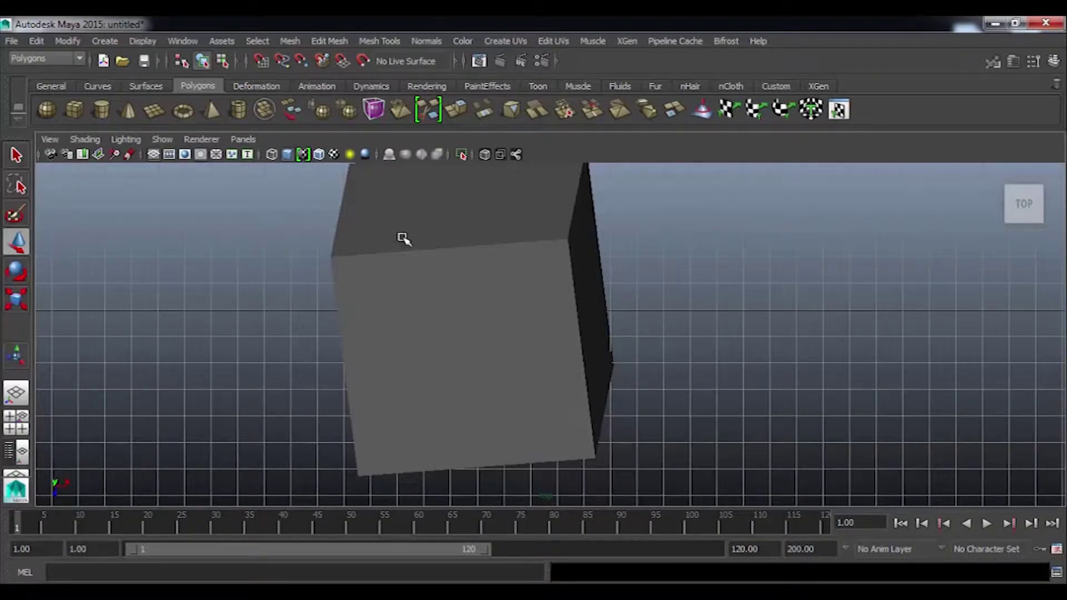
pyautogui.press('space')
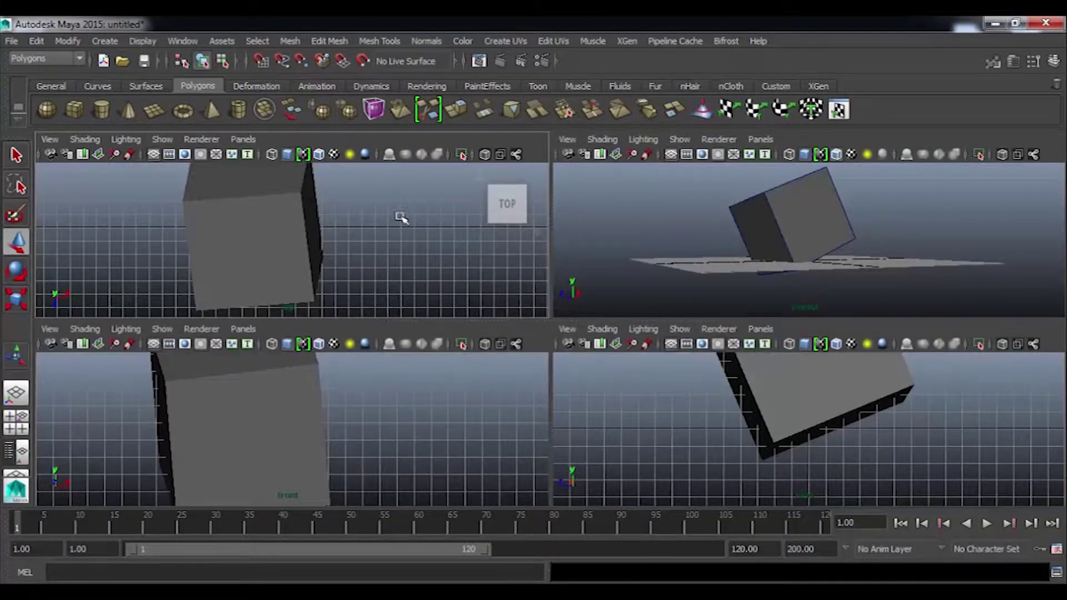
pyautogui.press('space')
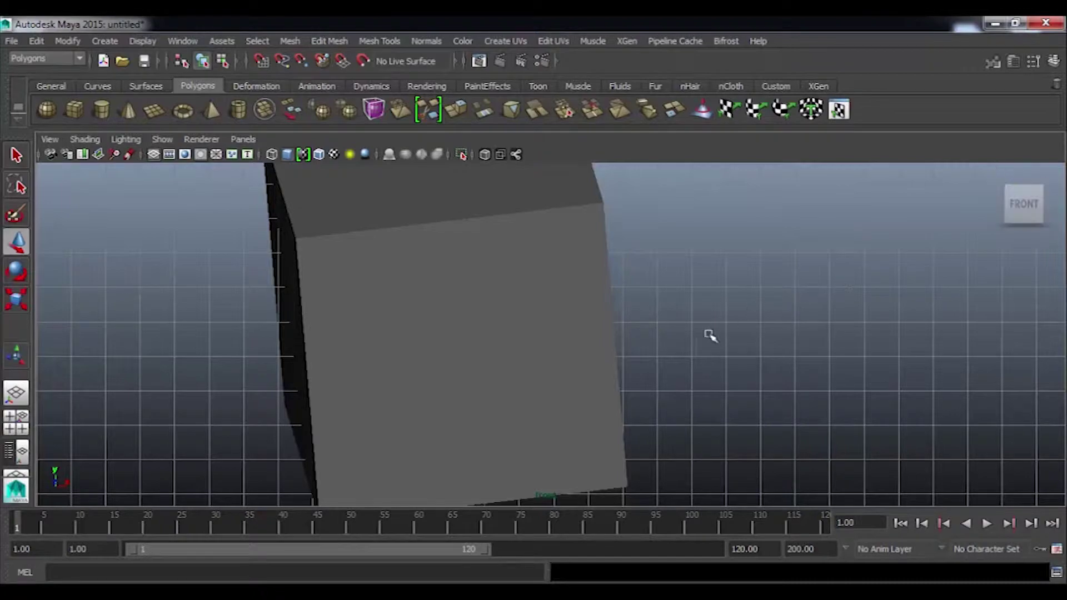
pyautogui.press('space')
pyautogui.press('space')
# Step: Maximize the perspective view and orbit and zoom around the cube from above
pyautogui.moveTo(769, 295)
pyautogui.keyDown('alt'); pyautogui.mouseDown()
pyautogui.moveTo(695, 300)
pyautogui.moveTo(800, 300)
pyautogui.moveTo(614, 326)
pyautogui.mouseUp(); pyautogui.keyUp('alt')
pyautogui.moveTo(614, 326)
pyautogui.keyDown('alt'); pyautogui.mouseDown(button='middle')
pyautogui.moveTo(595, 298)
pyautogui.moveTo(638, 309)
pyautogui.mouseUp(button='middle'); pyautogui.keyUp('alt')
pyautogui.keyDown('alt'); pyautogui.moveTo(638, 309); pyautogui.dragTo(643, 329, button='right'); pyautogui.keyUp('alt')
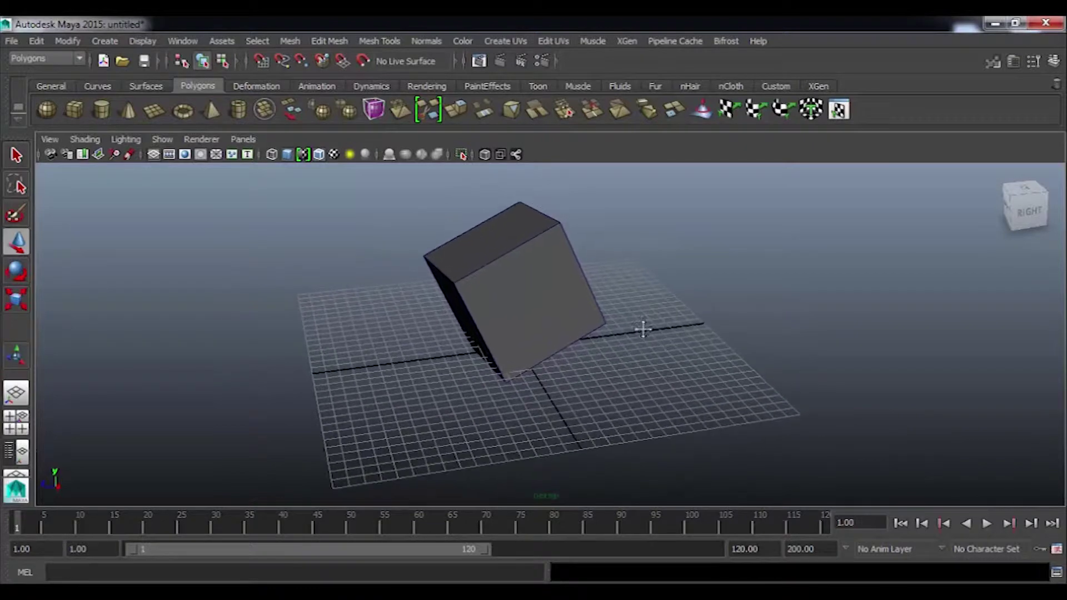
pyautogui.keyDown('alt'); pyautogui.moveTo(643, 328); pyautogui.dragTo(635, 313, button='middle'); pyautogui.keyUp('alt')
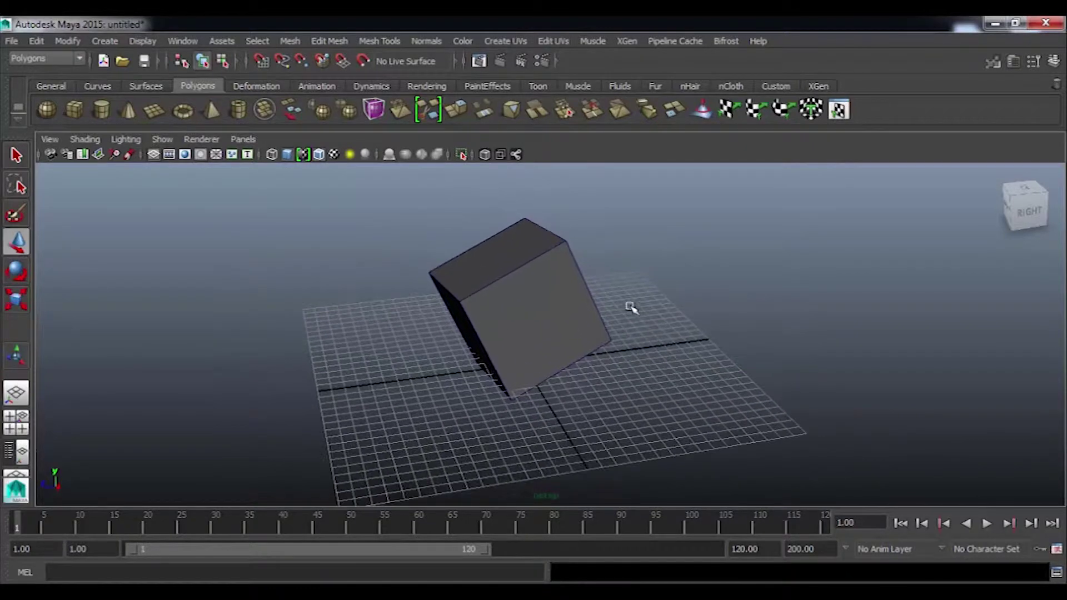
pyautogui.keyDown('alt'); pyautogui.moveTo(634, 290); pyautogui.dragTo(634, 322); pyautogui.keyUp('alt')
pyautogui.keyDown('alt'); pyautogui.moveTo(634, 322); pyautogui.dragTo(624, 298, button='right'); pyautogui.keyUp('alt')
pyautogui.keyDown('alt'); pyautogui.moveTo(624, 298); pyautogui.dragTo(639, 317); pyautogui.keyUp('alt')
pyautogui.keyDown('alt'); pyautogui.moveTo(639, 317); pyautogui.dragTo(744, 289, button='right'); pyautogui.keyUp('alt')
# Step: Orbit, pan and lower the camera angle, then hold Space to show the hotbox
pyautogui.moveTo(745, 289)
pyautogui.keyDown('alt'); pyautogui.mouseDown()
pyautogui.moveTo(617, 291)
pyautogui.moveTo(607, 357)
pyautogui.mouseUp(); pyautogui.keyUp('alt')
pyautogui.keyDown('alt'); pyautogui.moveTo(607, 357); pyautogui.dragTo(741, 327, button='right'); pyautogui.keyUp('alt')
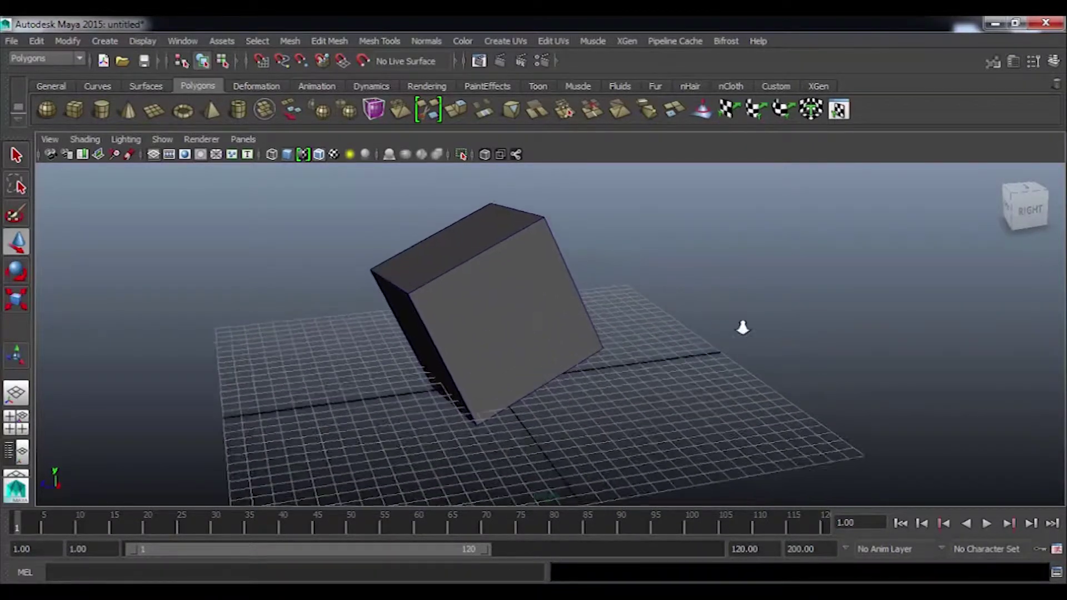
pyautogui.keyDown('alt'); pyautogui.moveTo(741, 326); pyautogui.dragTo(676, 335, button='middle'); pyautogui.keyUp('alt')
pyautogui.moveTo(676, 335)
pyautogui.keyDown('alt'); pyautogui.mouseDown()
pyautogui.moveTo(781, 329)
pyautogui.moveTo(708, 338)
pyautogui.moveTo(584, 293)
pyautogui.mouseUp(); pyautogui.keyUp('alt')
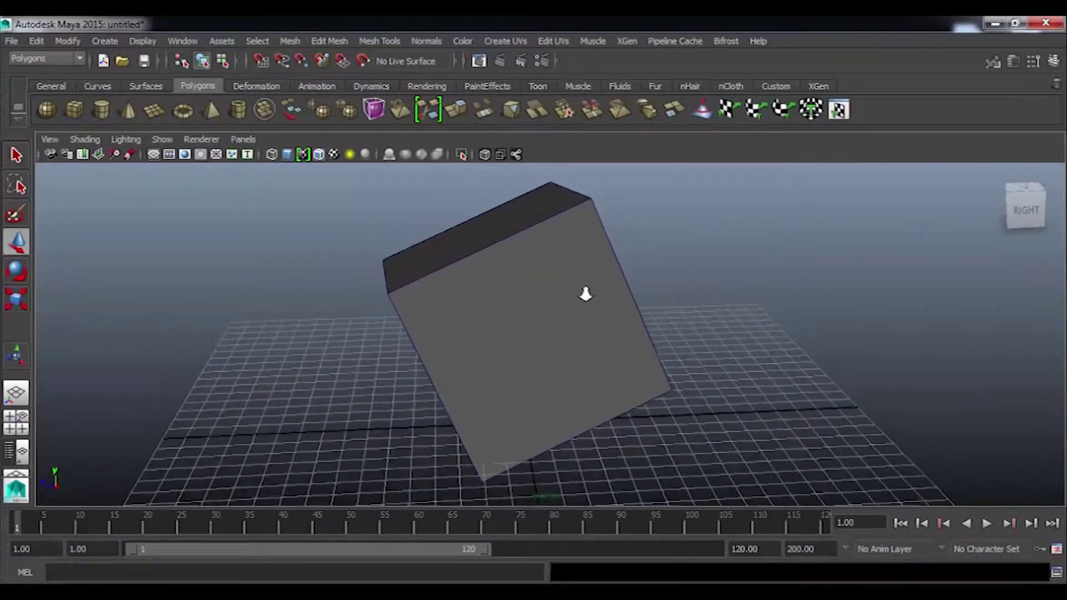
pyautogui.keyDown('alt'); pyautogui.moveTo(583, 293); pyautogui.dragTo(648, 312, button='middle'); pyautogui.keyUp('alt')
pyautogui.moveTo(648, 312)
pyautogui.keyDown('alt'); pyautogui.mouseDown()
pyautogui.moveTo(647, 330)
pyautogui.moveTo(628, 326)
pyautogui.mouseUp(); pyautogui.keyUp('alt')
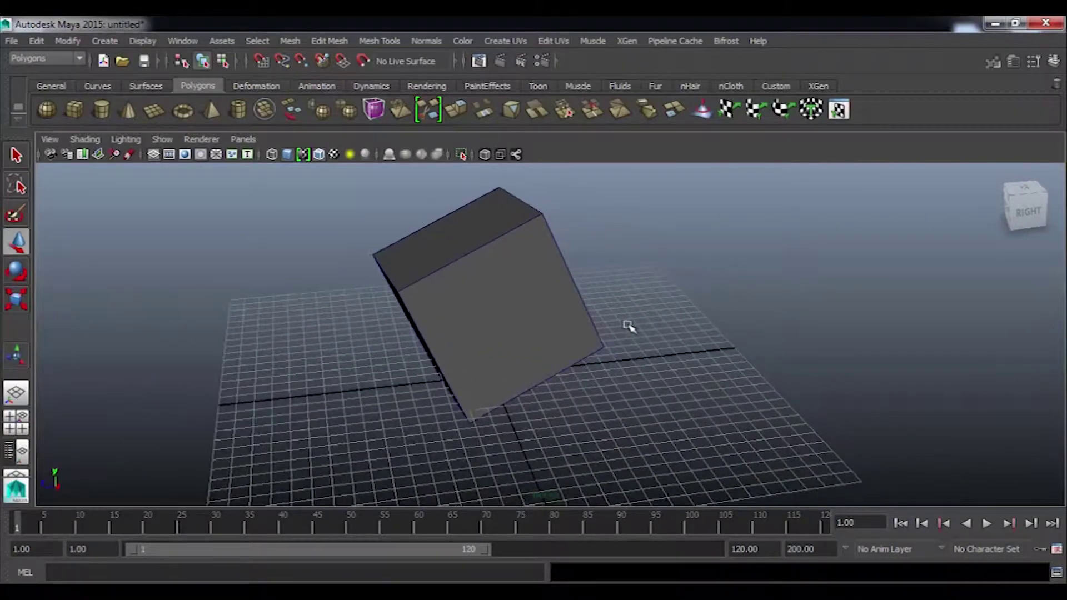
pyautogui.press('space')
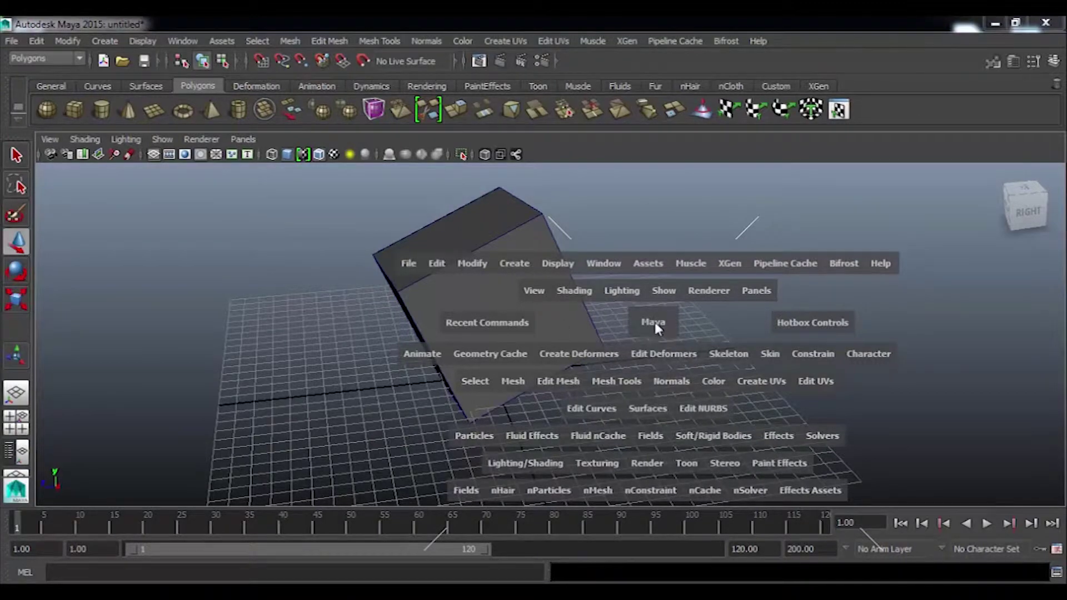
# Step: Switch the viewport to Front View through the hotbox, then back to Perspective View
pyautogui.moveTo(652, 318); pyautogui.dragTo(649, 362)
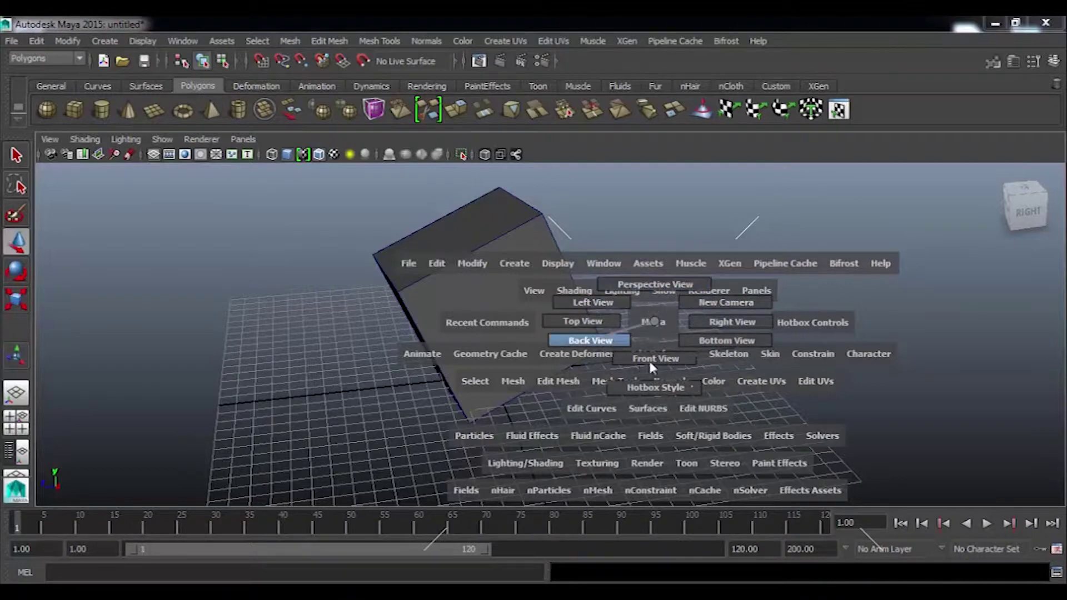
pyautogui.moveTo(649, 361); pyautogui.dragTo(667, 367)
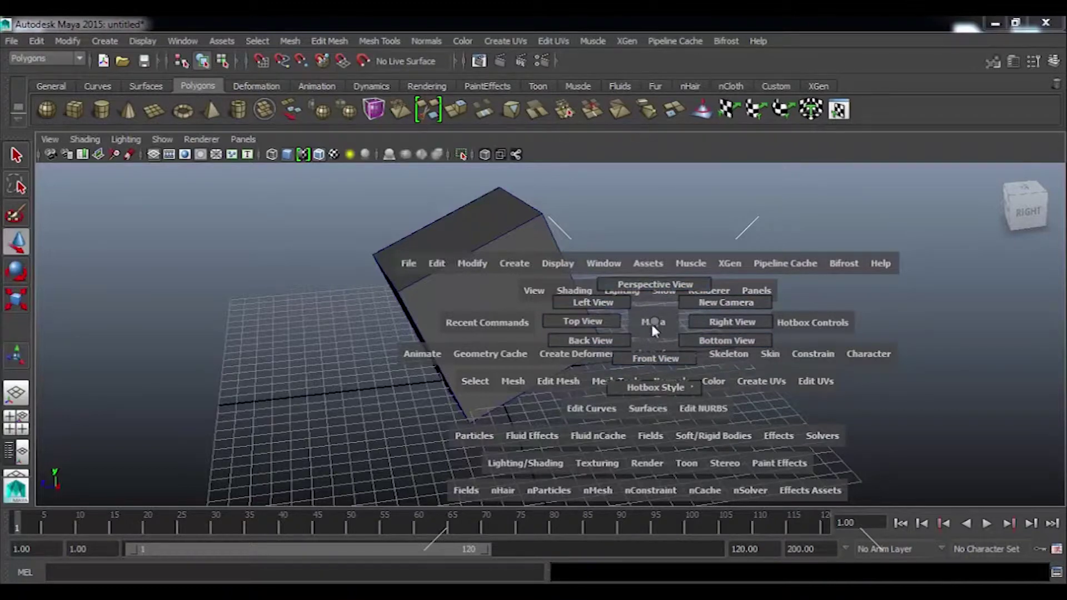
pyautogui.moveTo(653, 324); pyautogui.dragTo(656, 358)
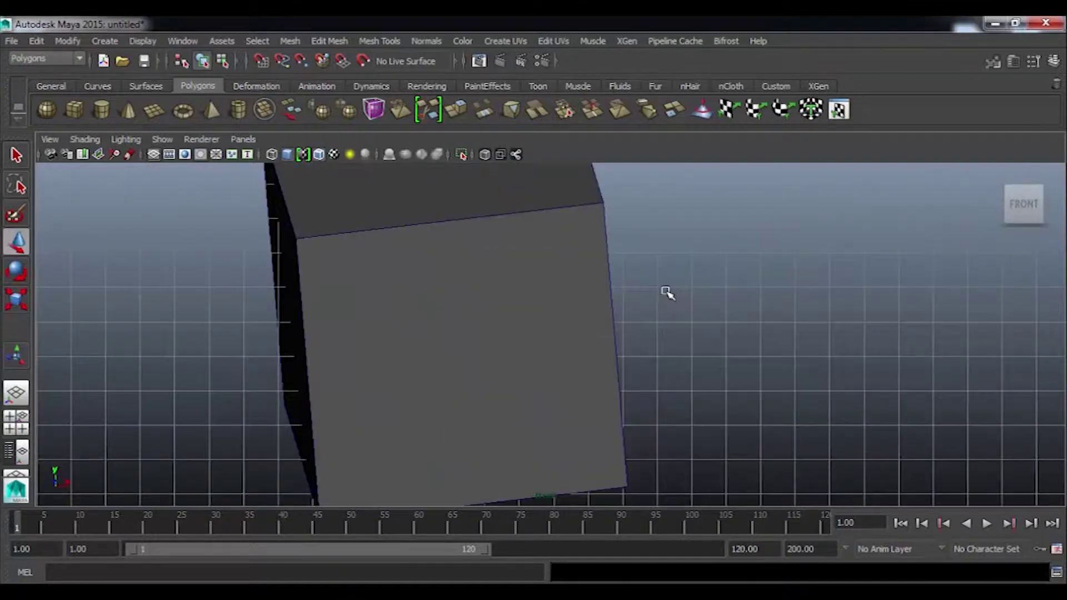
pyautogui.moveTo(706, 315)
pyautogui.keyDown('alt'); pyautogui.mouseDown()
pyautogui.moveTo(638, 311)
pyautogui.moveTo(636, 322)
pyautogui.moveTo(695, 331)
pyautogui.mouseUp(); pyautogui.keyUp('alt')
pyautogui.press('space')
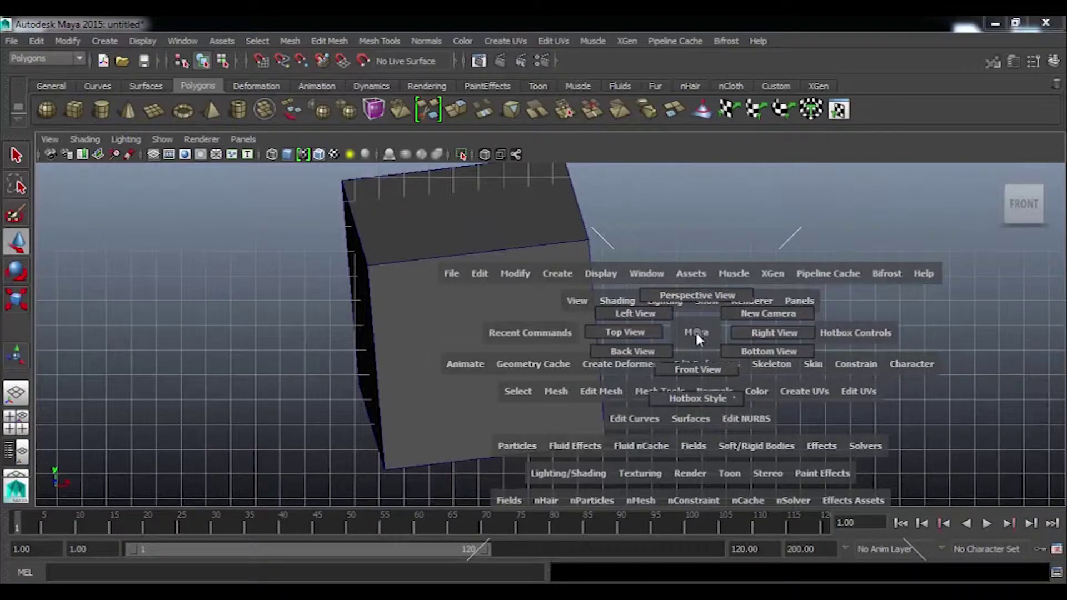
pyautogui.moveTo(695, 331)
pyautogui.mouseDown()
pyautogui.moveTo(696, 288)
pyautogui.moveTo(706, 310)
pyautogui.moveTo(662, 312)
pyautogui.mouseUp()
# Step: Orbit above the cube, select pCube1, and return to the four-view layout
pyautogui.keyDown('alt'); pyautogui.moveTo(662, 312); pyautogui.dragTo(623, 347, button='right'); pyautogui.keyUp('alt')
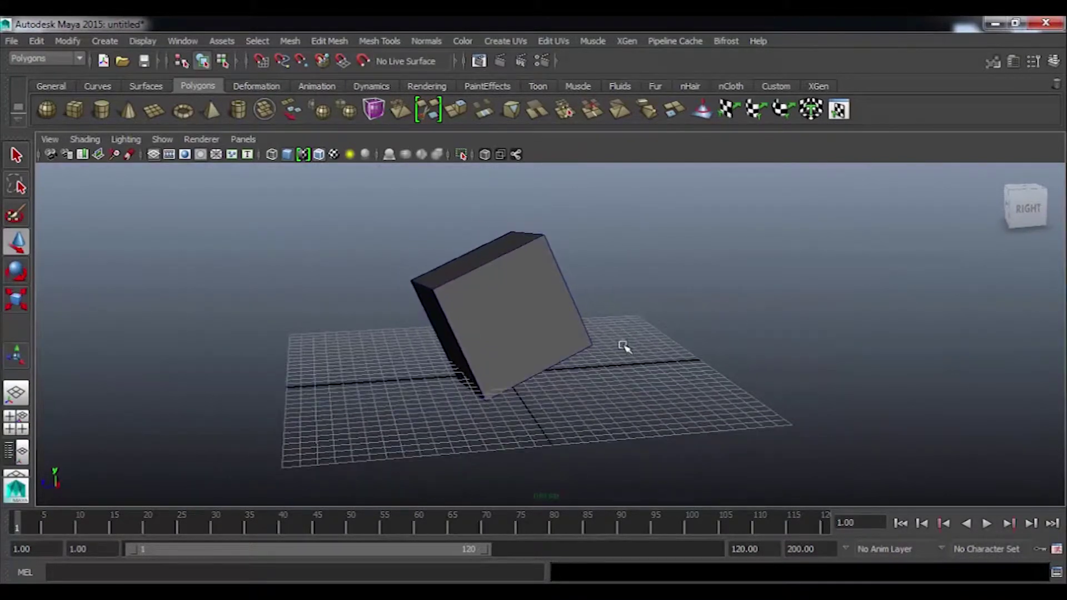
pyautogui.moveTo(638, 353)
pyautogui.keyDown('alt'); pyautogui.mouseDown()
pyautogui.moveTo(624, 343)
pyautogui.moveTo(615, 352)
pyautogui.moveTo(678, 357)
pyautogui.mouseUp(); pyautogui.keyUp('alt')
pyautogui.moveTo(580, 247); pyautogui.dragTo(605, 340)
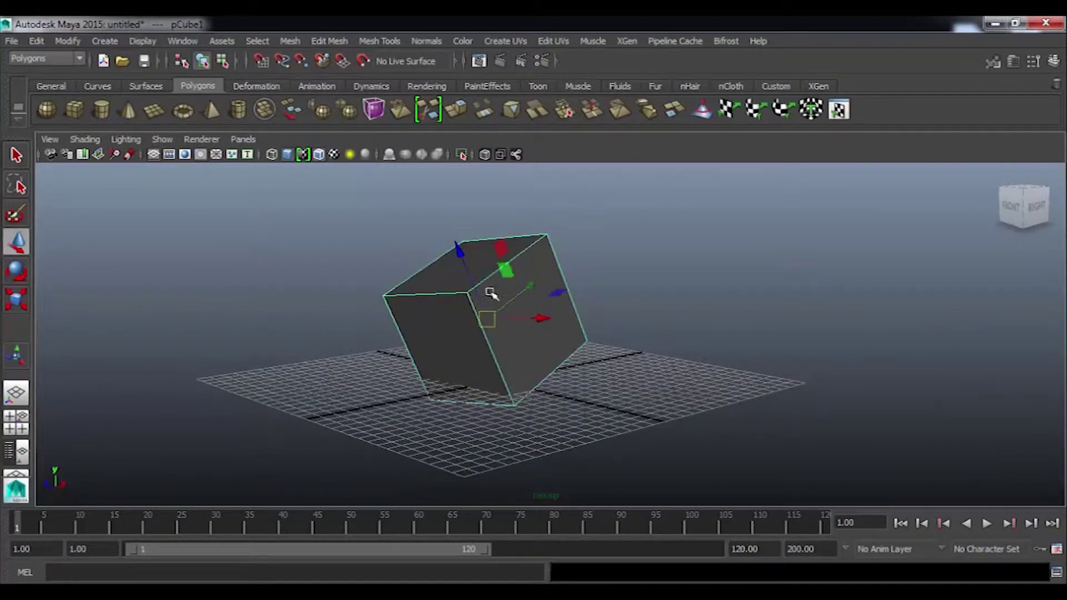
pyautogui.moveTo(681, 345)
pyautogui.keyDown('alt'); pyautogui.mouseDown()
pyautogui.moveTo(650, 367)
pyautogui.moveTo(674, 340)
pyautogui.mouseUp(); pyautogui.keyUp('alt')
pyautogui.press('space')
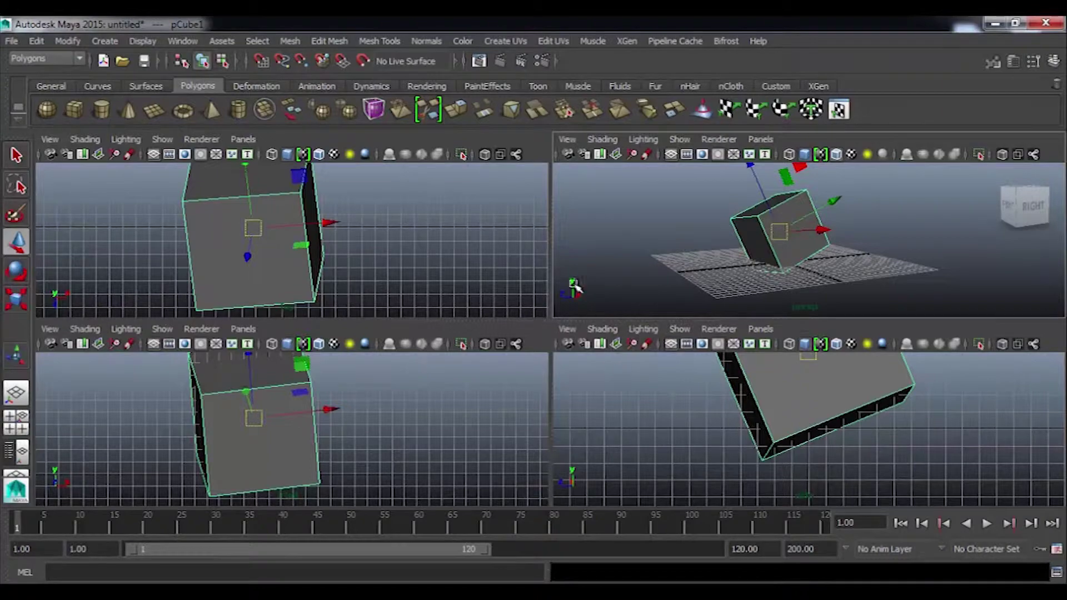
# Step: Maximize the perspective view, switch to Top View via the hotbox, and return to perspective
pyautogui.press('space')
pyautogui.moveTo(663, 302)
pyautogui.keyDown('alt'); pyautogui.mouseDown()
pyautogui.moveTo(643, 331)
pyautogui.moveTo(563, 326)
pyautogui.mouseUp(); pyautogui.keyUp('alt')
pyautogui.press('space')
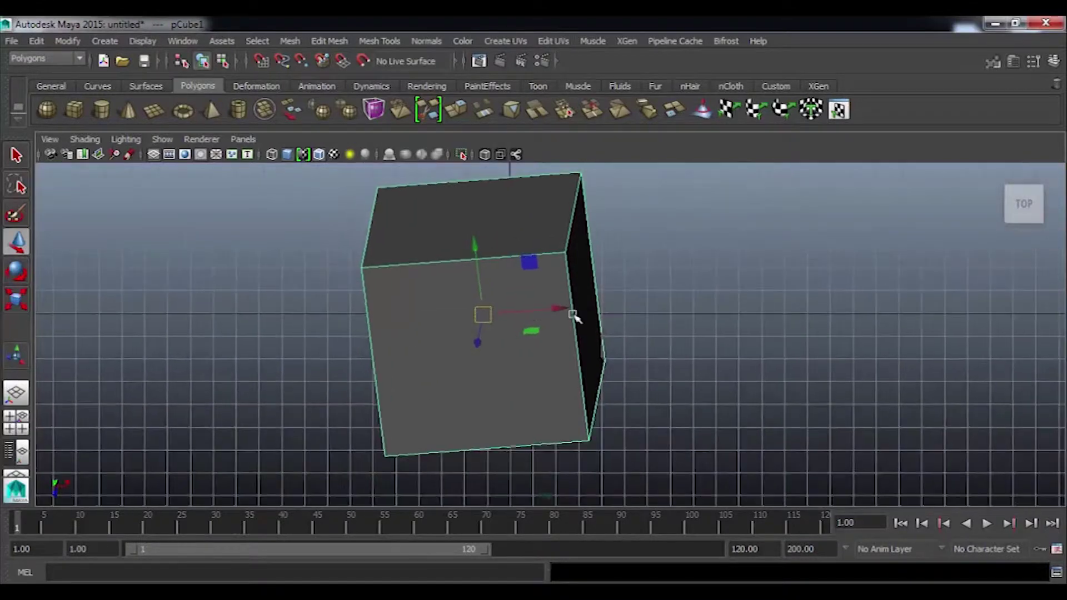
pyautogui.press('space')
pyautogui.moveTo(632, 337); pyautogui.dragTo(640, 300)
pyautogui.click(641, 301)
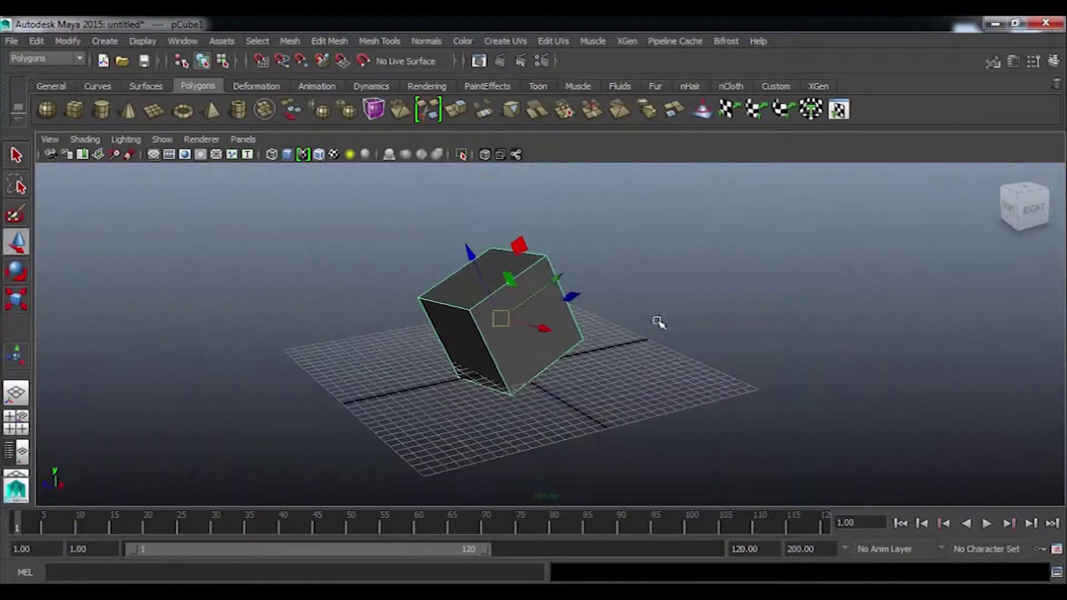
# Step: Orbit and zoom around the cube, then select pCube1 and delete it
pyautogui.click(639, 331)
pyautogui.moveTo(638, 331)
pyautogui.keyDown('alt'); pyautogui.mouseDown()
pyautogui.moveTo(610, 333)
pyautogui.moveTo(724, 335)
pyautogui.moveTo(680, 348)
pyautogui.mouseUp(); pyautogui.keyUp('alt')
pyautogui.keyDown('alt'); pyautogui.moveTo(681, 348); pyautogui.dragTo(498, 329, button='right'); pyautogui.keyUp('alt')
pyautogui.keyDown('alt'); pyautogui.moveTo(498, 328); pyautogui.dragTo(575, 356); pyautogui.keyUp('alt')
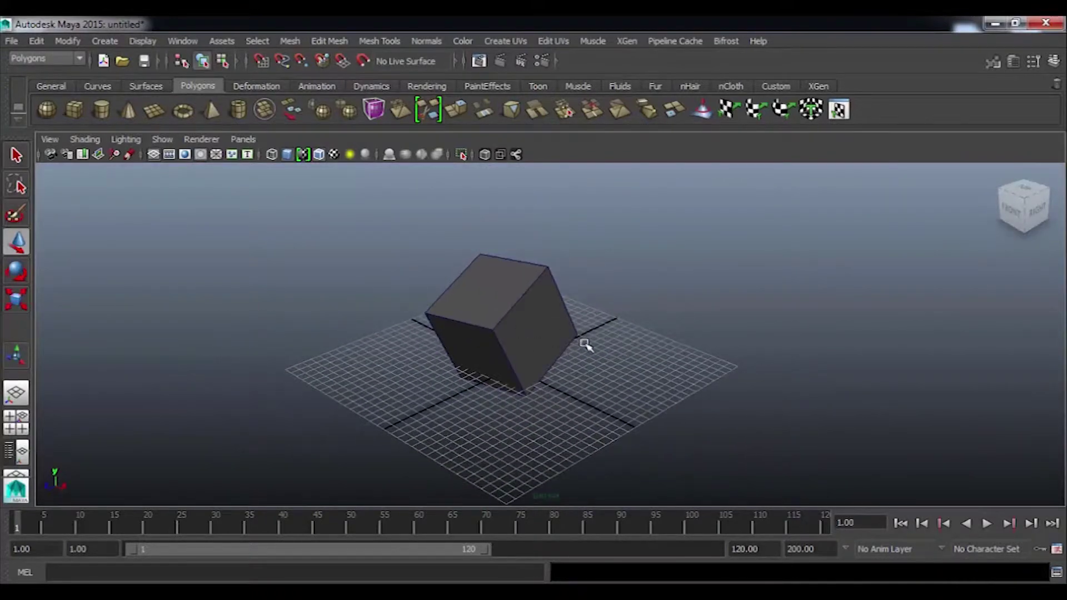
pyautogui.moveTo(606, 332)
pyautogui.keyDown('alt'); pyautogui.mouseDown()
pyautogui.moveTo(585, 334)
pyautogui.moveTo(670, 303)
pyautogui.moveTo(600, 289)
pyautogui.moveTo(587, 310)
pyautogui.mouseUp(); pyautogui.keyUp('alt')
pyautogui.moveTo(587, 310)
pyautogui.keyDown('alt'); pyautogui.mouseDown(button='right')
pyautogui.moveTo(658, 326)
pyautogui.moveTo(564, 314)
pyautogui.mouseUp(button='right'); pyautogui.keyUp('alt')
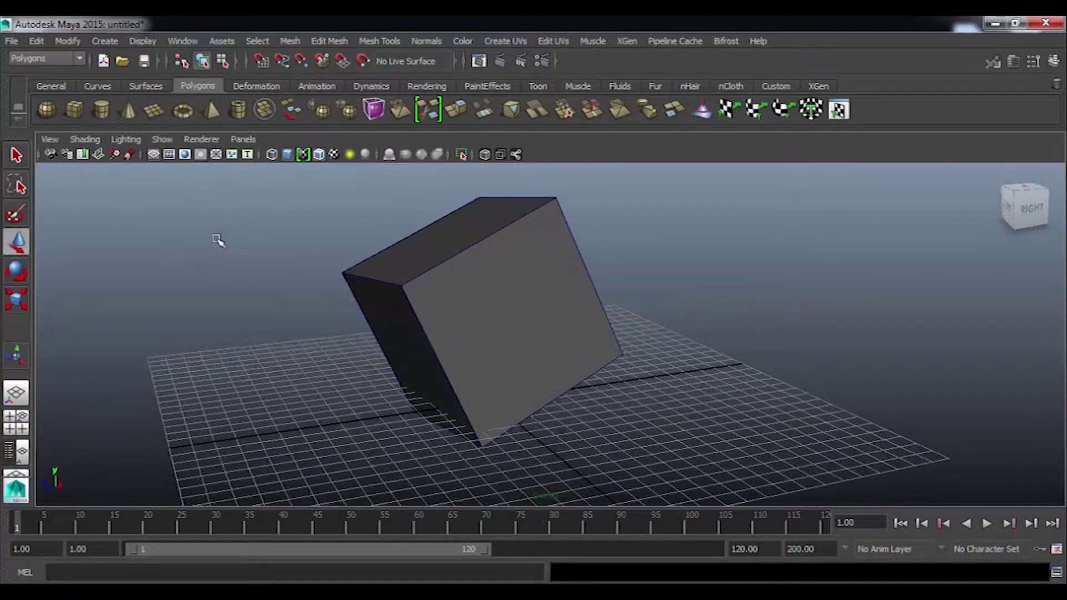
pyautogui.click(577, 366)
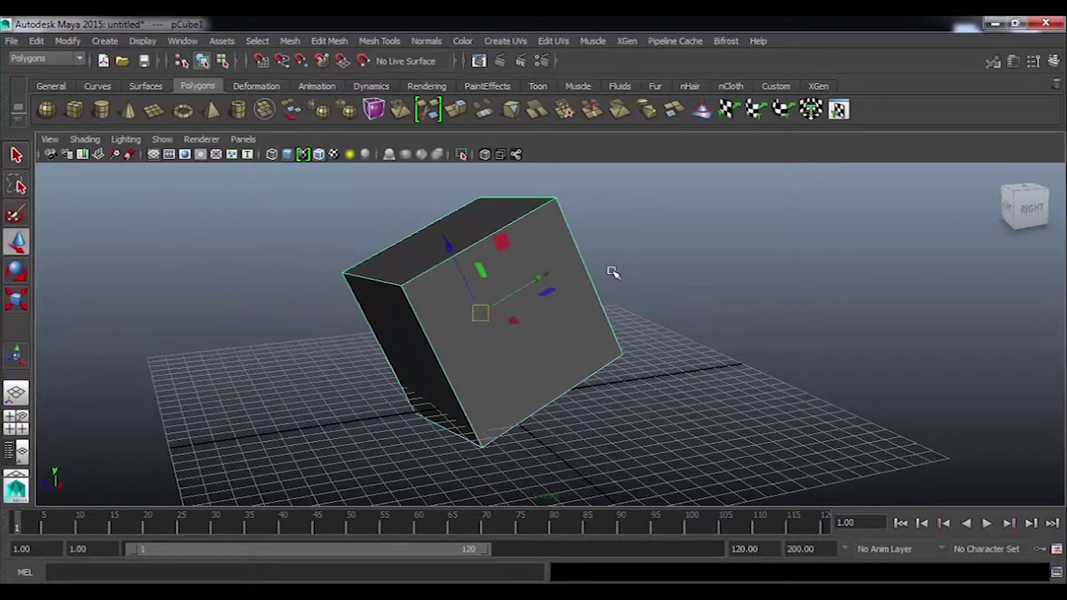
pyautogui.press('Delete')
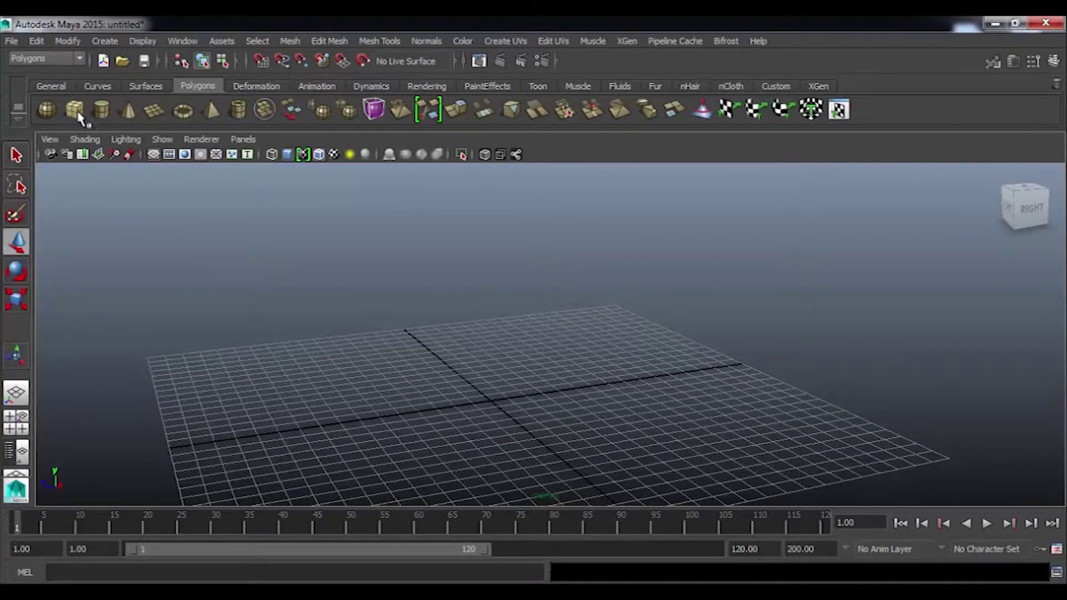
# Step: Bring back a cube, scale it up, delete it, then browse the Display menu's Heads Up Display options
pyautogui.hotkey('ctrl', 'z')
pyautogui.moveTo(427, 413)
pyautogui.keyDown('alt'); pyautogui.mouseDown()
pyautogui.moveTo(461, 349)
pyautogui.moveTo(612, 367)
pyautogui.mouseUp(); pyautogui.keyUp('alt')
pyautogui.press('r')
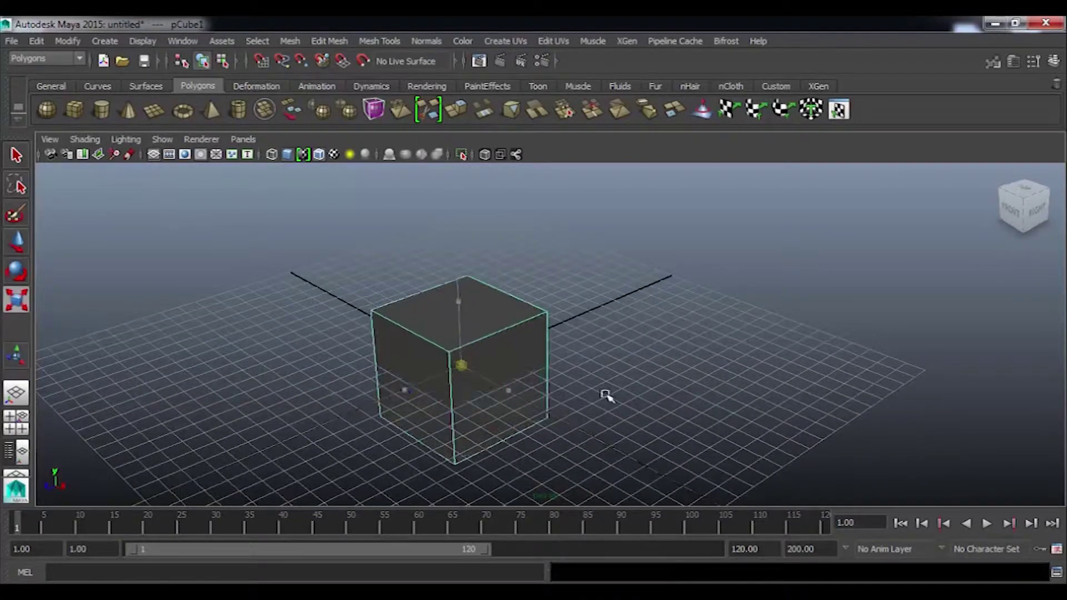
pyautogui.keyDown('alt'); pyautogui.moveTo(667, 343); pyautogui.dragTo(434, 371); pyautogui.keyUp('alt')
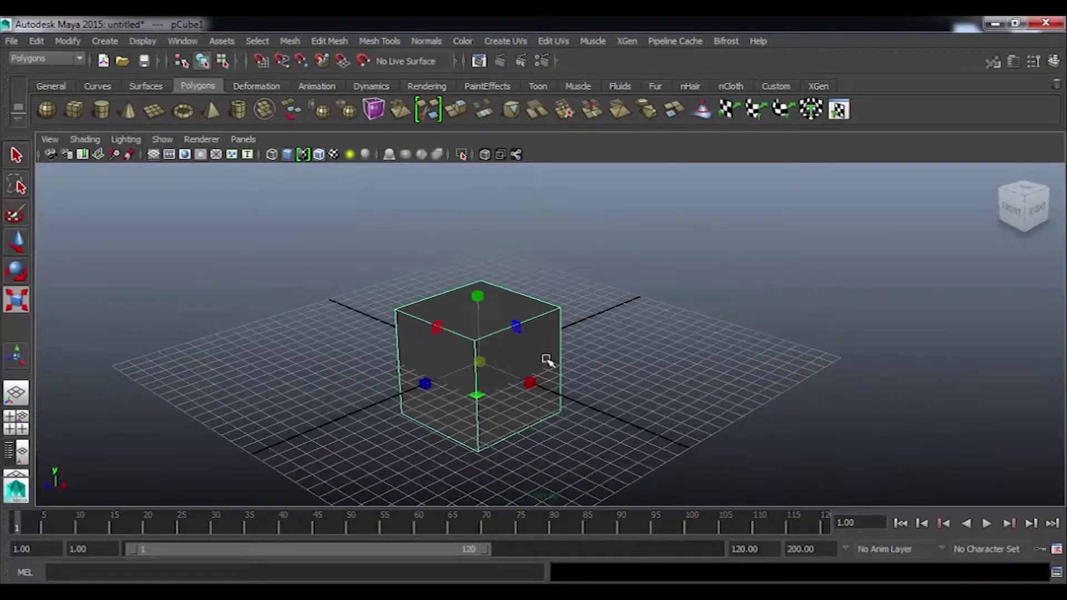
pyautogui.press('Delete')
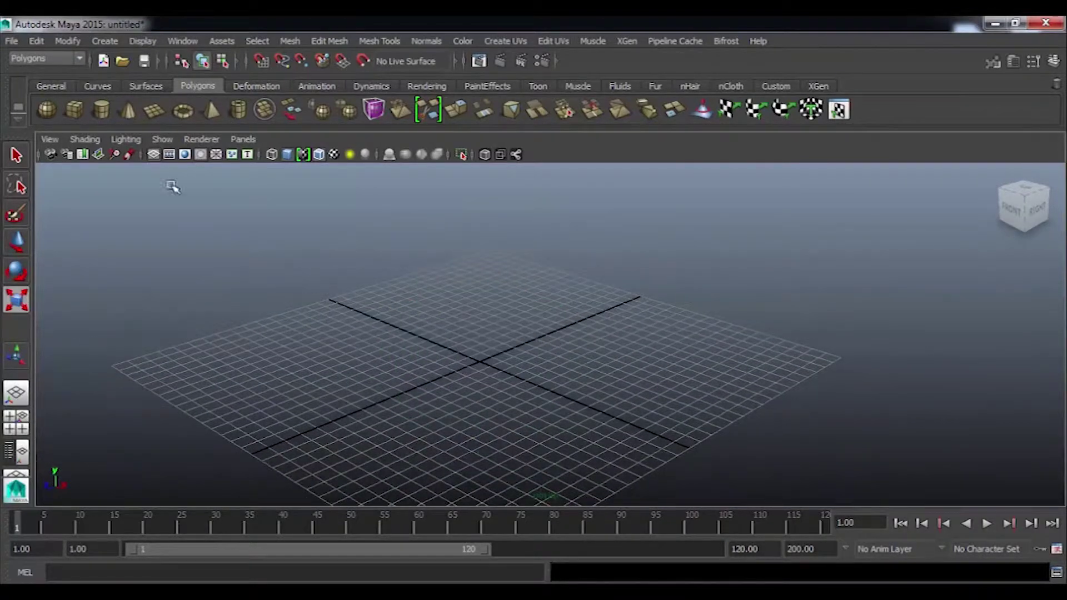
pyautogui.click(143, 41)
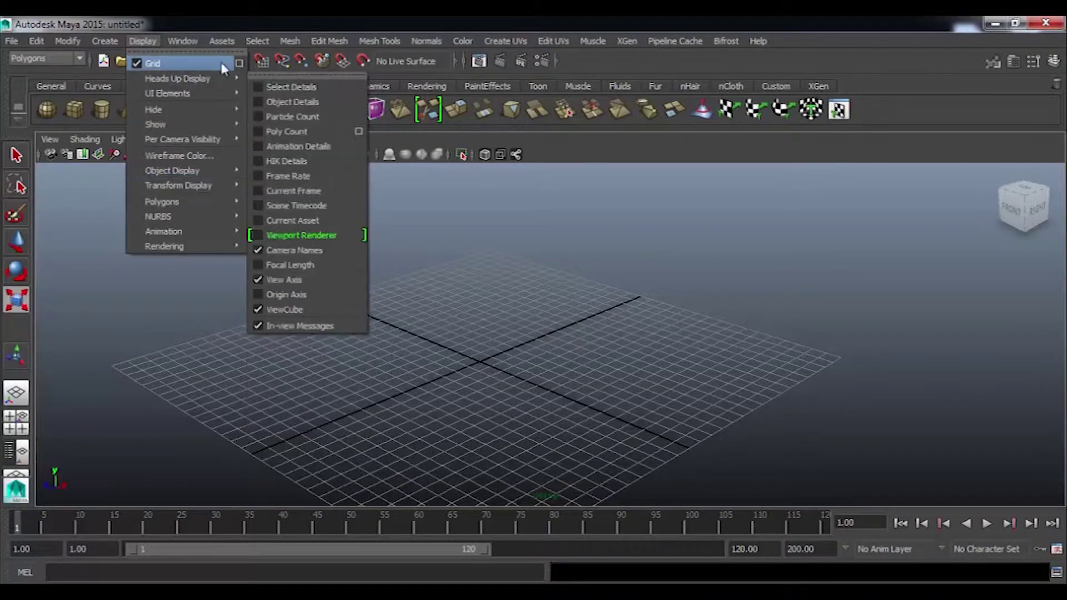
# Step: Turn on Interactive Creation for polygon primitives and start the Polygon Cube tool
pyautogui.press('Escape')
pyautogui.click(119, 42)
pyautogui.moveTo(141, 78)
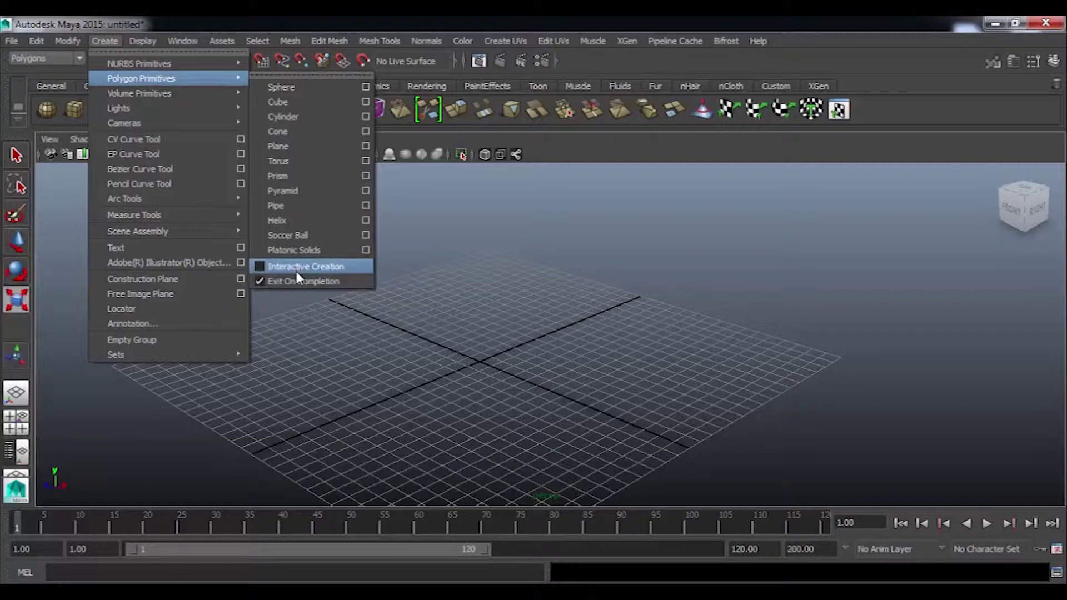
pyautogui.click(297, 267)
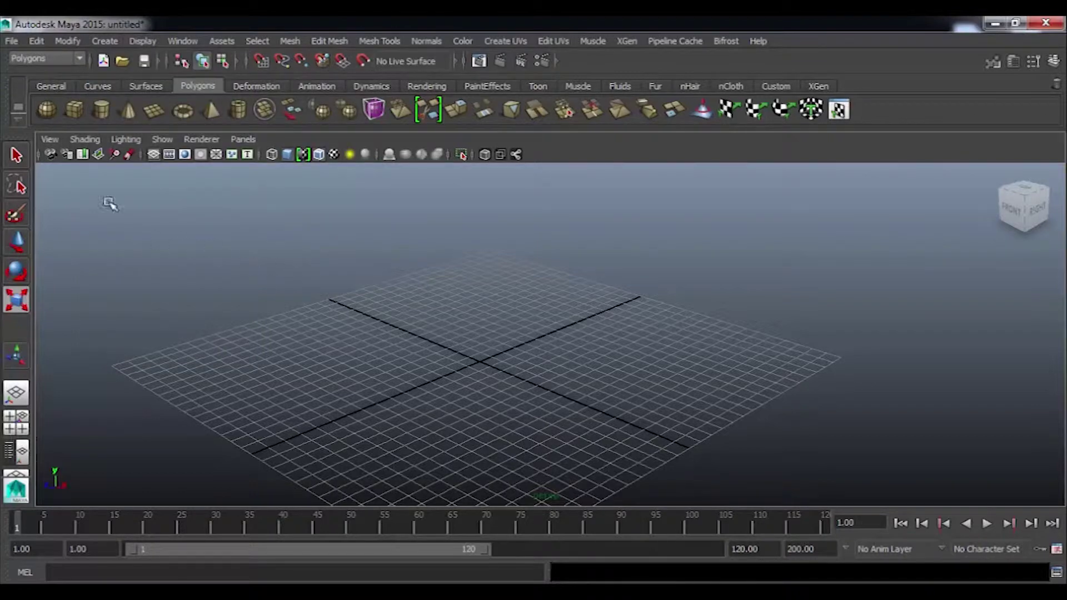
pyautogui.click(74, 109)
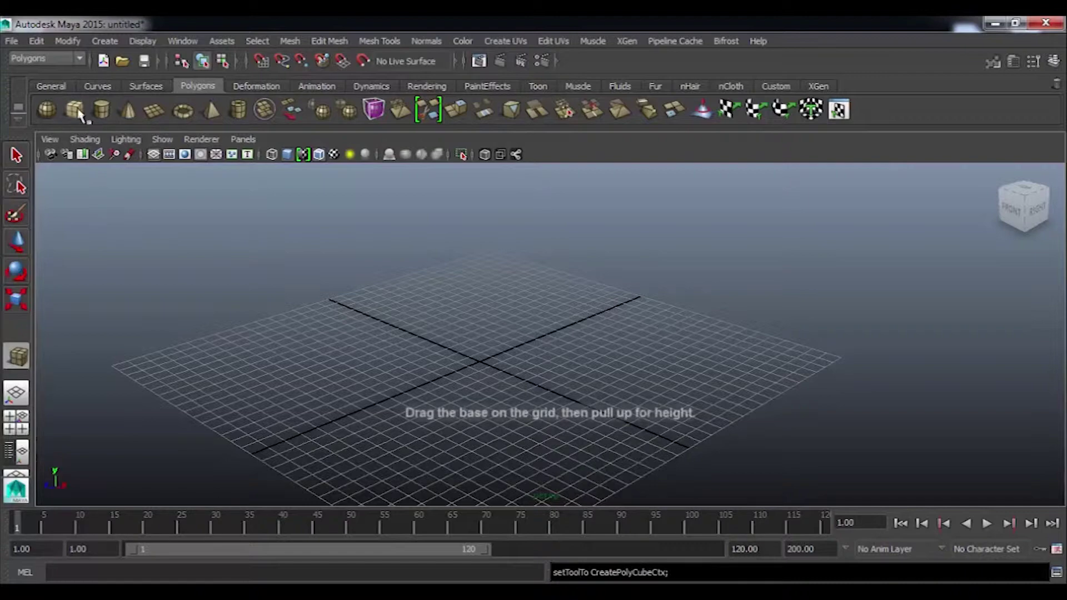
pyautogui.moveTo(478, 357)
pyautogui.keyDown('alt'); pyautogui.mouseDown()
pyautogui.moveTo(464, 333)
pyautogui.moveTo(565, 374)
pyautogui.moveTo(488, 376)
pyautogui.mouseUp(); pyautogui.keyUp('alt')
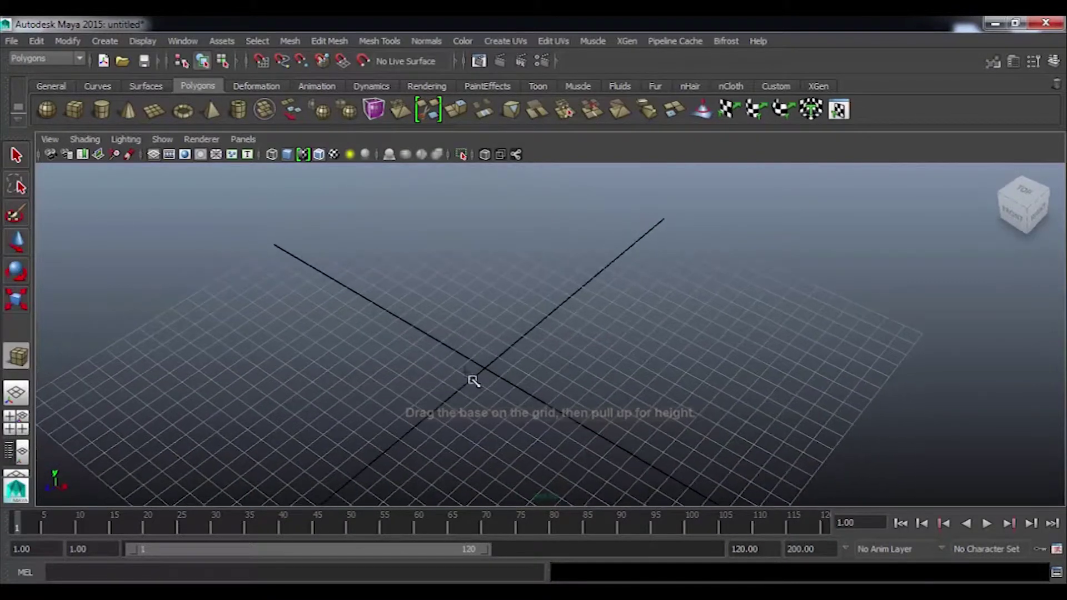
pyautogui.moveTo(374, 320); pyautogui.dragTo(625, 368)
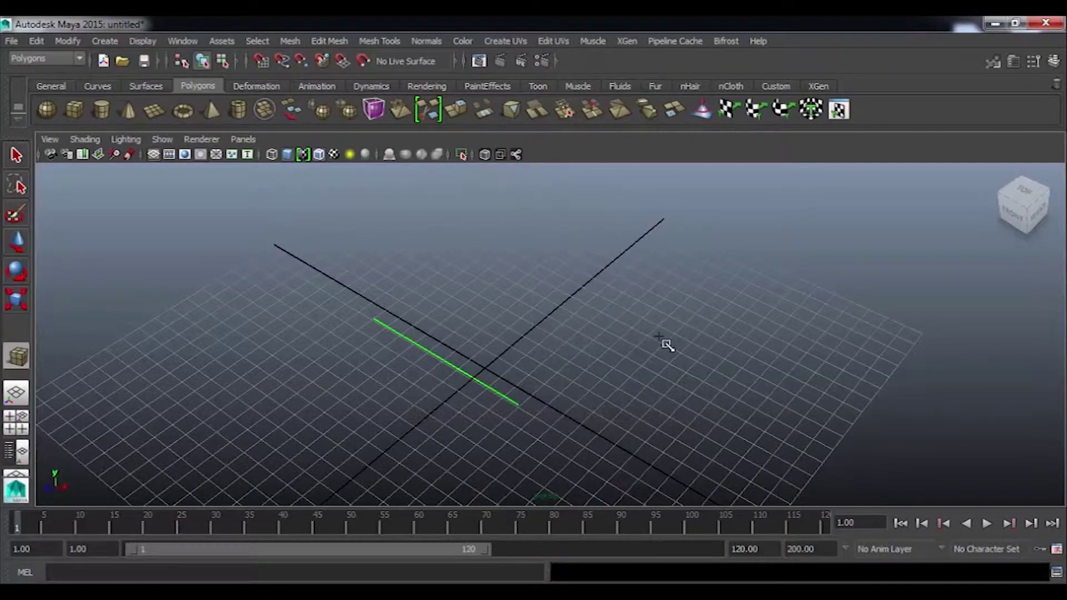
pyautogui.moveTo(630, 329)
pyautogui.mouseDown()
pyautogui.moveTo(571, 340)
pyautogui.moveTo(598, 312)
pyautogui.moveTo(581, 269)
pyautogui.mouseUp()
pyautogui.moveTo(578, 315)
pyautogui.keyDown('alt'); pyautogui.mouseDown()
pyautogui.moveTo(631, 309)
pyautogui.moveTo(609, 341)
pyautogui.moveTo(598, 306)
pyautogui.moveTo(595, 337)
pyautogui.mouseUp(); pyautogui.keyUp('alt')
pyautogui.keyDown('alt'); pyautogui.moveTo(596, 337); pyautogui.dragTo(596, 355, button='right'); pyautogui.keyUp('alt')
pyautogui.moveTo(596, 356)
pyautogui.keyDown('alt'); pyautogui.mouseDown()
pyautogui.moveTo(596, 377)
pyautogui.moveTo(575, 356)
pyautogui.mouseUp(); pyautogui.keyUp('alt')
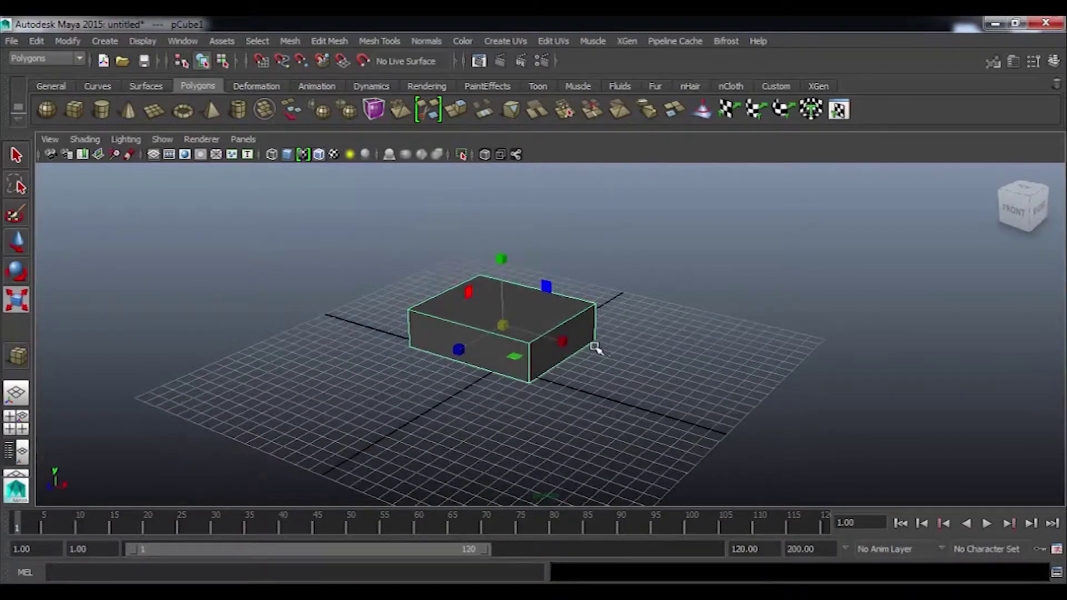
pyautogui.press('Delete')
pyautogui.moveTo(517, 357)
pyautogui.keyDown('alt'); pyautogui.mouseDown()
pyautogui.moveTo(536, 369)
pyautogui.moveTo(493, 353)
pyautogui.moveTo(508, 326)
pyautogui.mouseUp(); pyautogui.keyUp('alt')
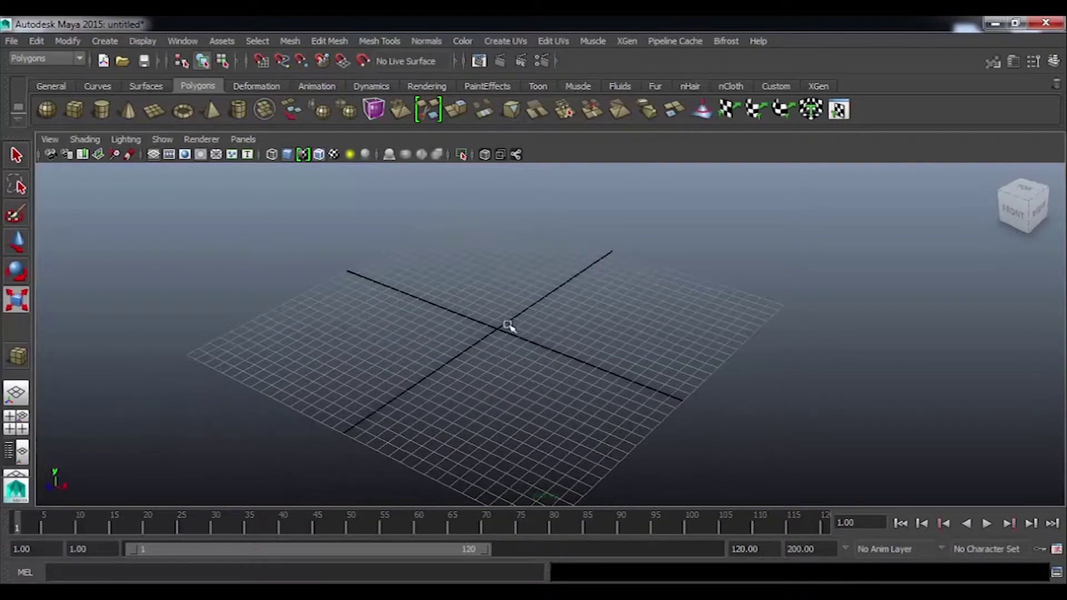
# Step: Draw a box-shaped Poly Cube on the grid by dragging its base and height
pyautogui.click(531, 341)
pyautogui.click(530, 343)
pyautogui.click(527, 340)
pyautogui.rightClick(526, 342)
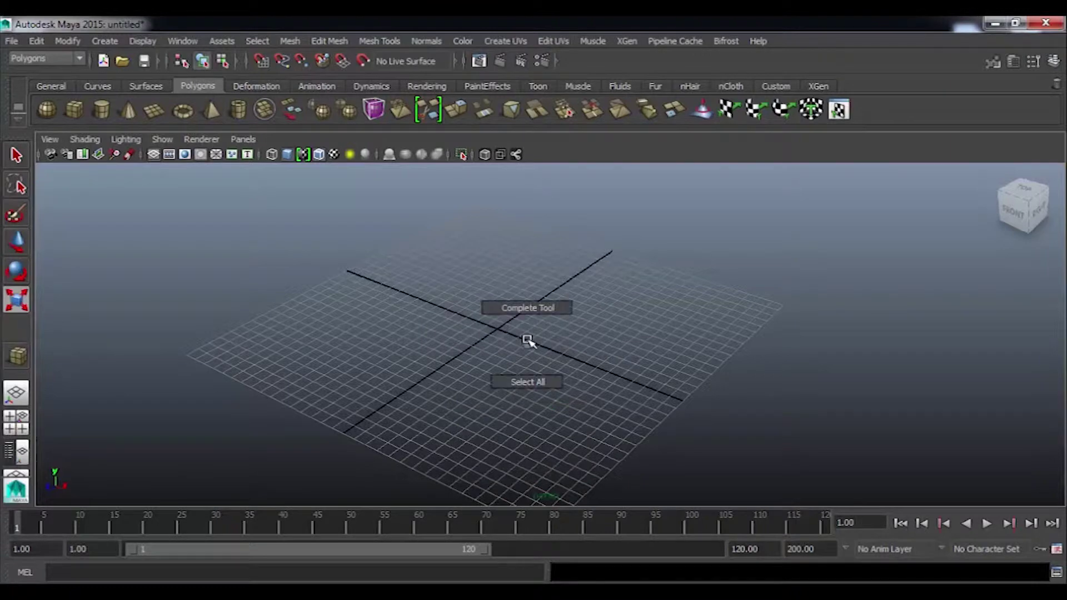
pyautogui.keyDown('shift'); pyautogui.rightClick(527, 339); pyautogui.keyUp('shift')
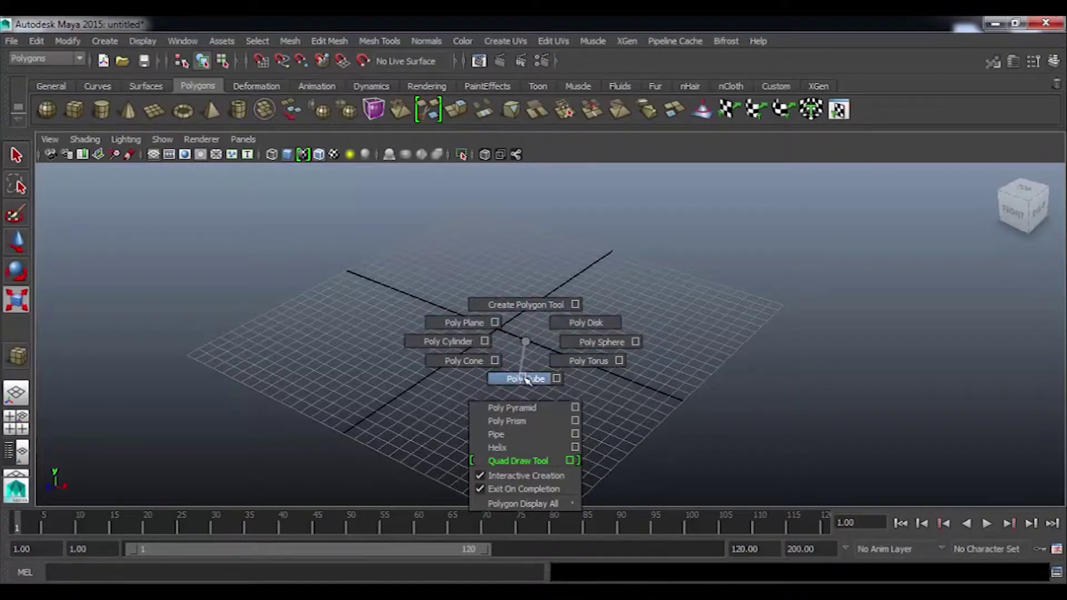
pyautogui.click(525, 379)
pyautogui.moveTo(495, 328)
pyautogui.mouseDown()
pyautogui.moveTo(607, 322)
pyautogui.moveTo(572, 274)
pyautogui.mouseUp()
pyautogui.click(572, 274)
# Step: Switch to the Move tool and bring up pCube1's component mode menu
pyautogui.press('w')
pyautogui.moveTo(554, 435)
pyautogui.keyDown('alt'); pyautogui.mouseDown()
pyautogui.moveTo(522, 436)
pyautogui.moveTo(593, 350)
pyautogui.moveTo(659, 380)
pyautogui.moveTo(691, 348)
pyautogui.moveTo(535, 351)
pyautogui.moveTo(572, 436)
pyautogui.moveTo(476, 405)
pyautogui.moveTo(665, 391)
pyautogui.moveTo(616, 387)
pyautogui.moveTo(615, 400)
pyautogui.moveTo(557, 357)
pyautogui.mouseUp(); pyautogui.keyUp('alt')
pyautogui.moveTo(553, 336); pyautogui.dragTo(524, 290, button='right')
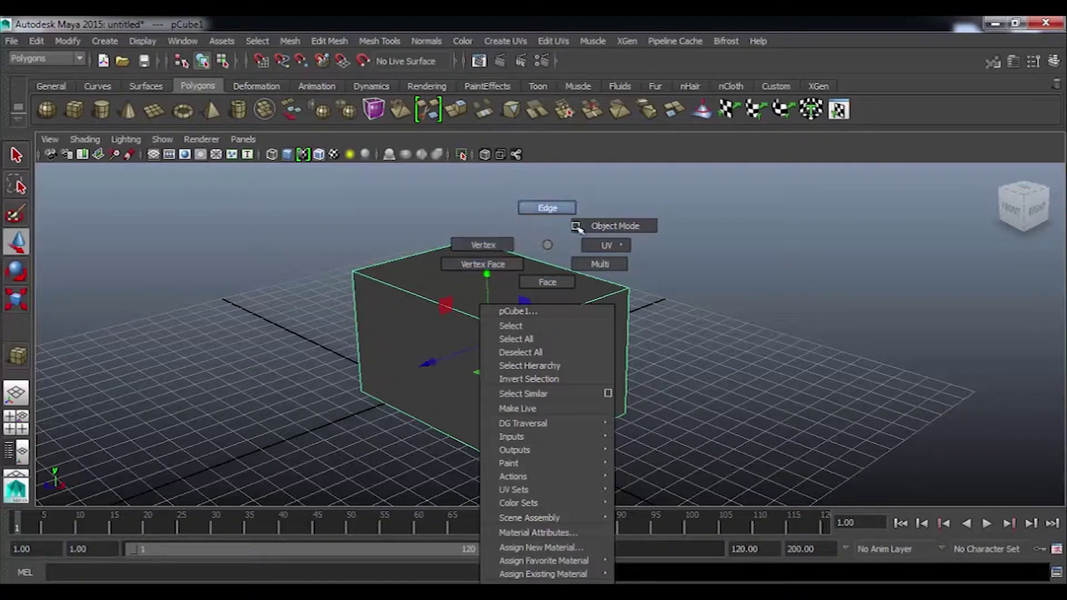
# Step: In Face mode, select the cube's front, top and left faces, extruding the top face
pyautogui.click(553, 282)
pyautogui.click(572, 372)
pyautogui.moveTo(571, 372)
pyautogui.keyDown('alt'); pyautogui.mouseDown()
pyautogui.moveTo(533, 396)
pyautogui.moveTo(614, 377)
pyautogui.moveTo(614, 386)
pyautogui.moveTo(508, 376)
pyautogui.moveTo(519, 350)
pyautogui.mouseUp(); pyautogui.keyUp('alt')
pyautogui.click(511, 365)
pyautogui.click(527, 287)
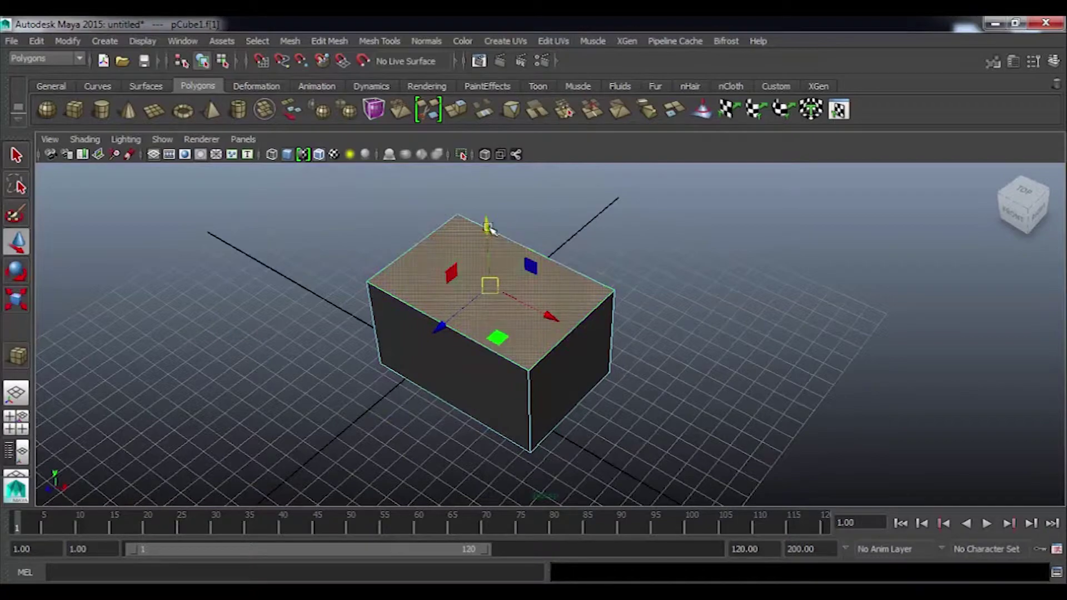
pyautogui.hotkey('ctrl', 'e')
pyautogui.moveTo(491, 191)
pyautogui.keyDown('alt'); pyautogui.mouseDown()
pyautogui.moveTo(494, 326)
pyautogui.moveTo(507, 341)
pyautogui.moveTo(500, 369)
pyautogui.mouseUp(); pyautogui.keyUp('alt')
pyautogui.click(501, 369)
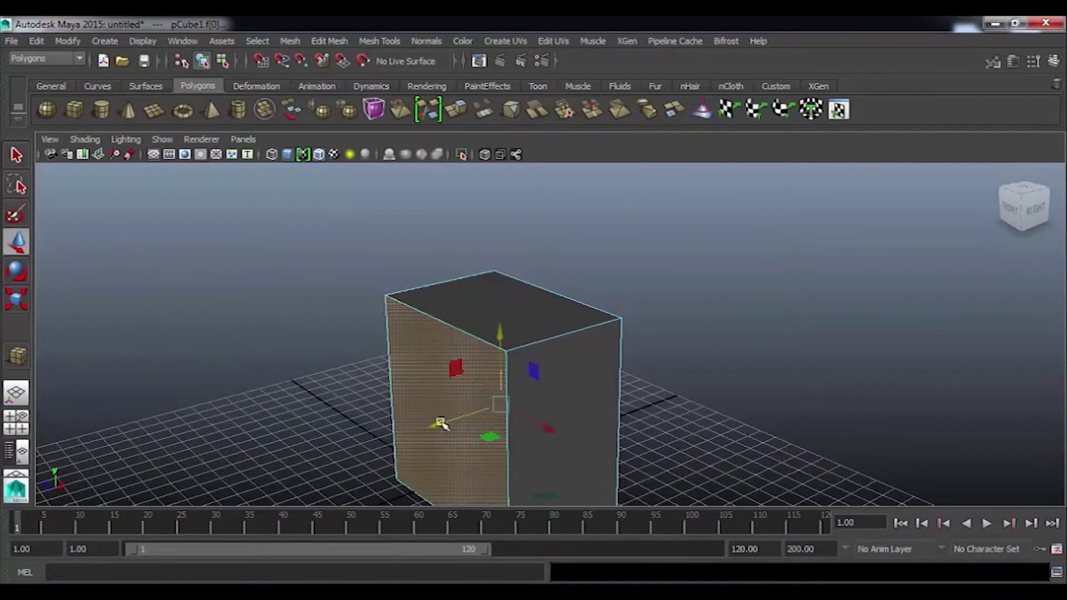
# Step: Switch to Edge mode and select several of the cube's edges
pyautogui.moveTo(517, 392); pyautogui.dragTo(524, 192, button='right')
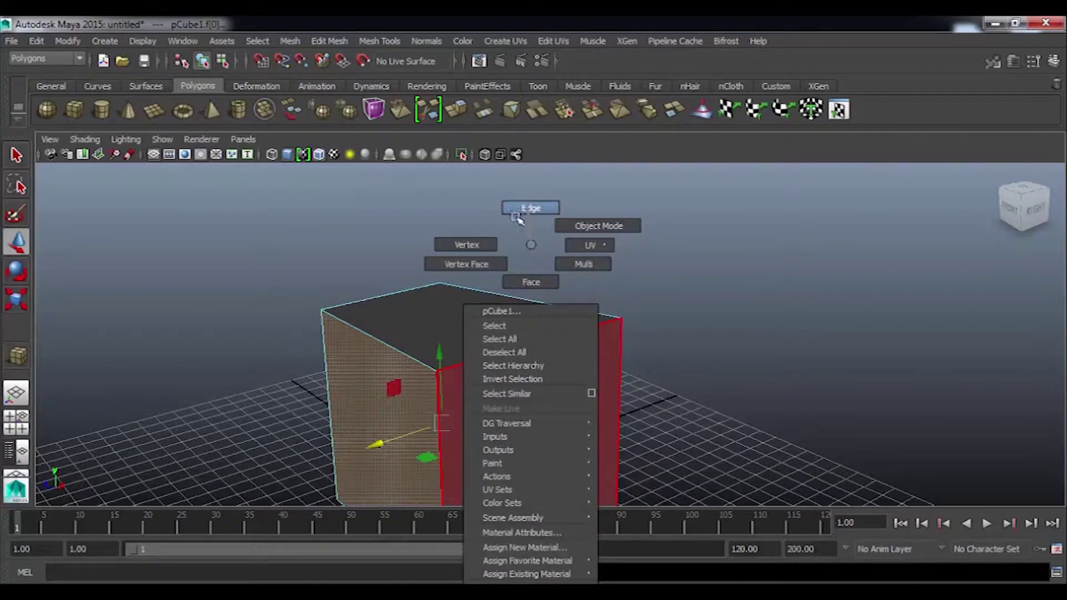
pyautogui.moveTo(545, 241)
pyautogui.keyDown('alt'); pyautogui.mouseDown()
pyautogui.moveTo(567, 319)
pyautogui.moveTo(543, 263)
pyautogui.moveTo(533, 335)
pyautogui.moveTo(392, 336)
pyautogui.moveTo(419, 355)
pyautogui.moveTo(502, 347)
pyautogui.moveTo(515, 376)
pyautogui.moveTo(447, 381)
pyautogui.moveTo(393, 369)
pyautogui.moveTo(544, 389)
pyautogui.mouseUp(); pyautogui.keyUp('alt')
pyautogui.click(542, 260)
pyautogui.click(503, 348)
pyautogui.click(410, 362)
pyautogui.click(512, 279)
pyautogui.moveTo(512, 280)
pyautogui.keyDown('alt'); pyautogui.mouseDown()
pyautogui.moveTo(503, 274)
pyautogui.moveTo(507, 323)
pyautogui.moveTo(529, 338)
pyautogui.moveTo(539, 398)
pyautogui.moveTo(522, 326)
pyautogui.mouseUp(); pyautogui.keyUp('alt')
pyautogui.click(507, 323)
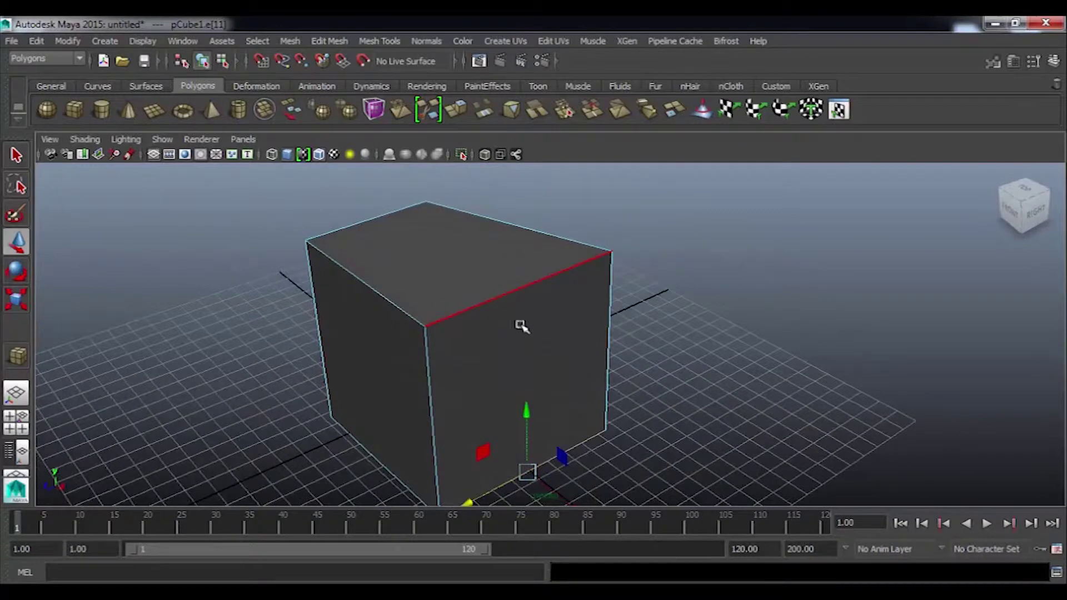
# Step: Switch to Vertex mode and drag a corner vertex of the cube around
pyautogui.rightClick(517, 244)
pyautogui.click(452, 245)
pyautogui.moveTo(452, 245)
pyautogui.keyDown('alt'); pyautogui.mouseDown()
pyautogui.moveTo(558, 350)
pyautogui.moveTo(576, 338)
pyautogui.moveTo(630, 342)
pyautogui.moveTo(679, 265)
pyautogui.mouseUp(); pyautogui.keyUp('alt')
pyautogui.click(627, 284)
pyautogui.keyDown('alt'); pyautogui.moveTo(652, 367); pyautogui.dragTo(653, 355); pyautogui.keyUp('alt')
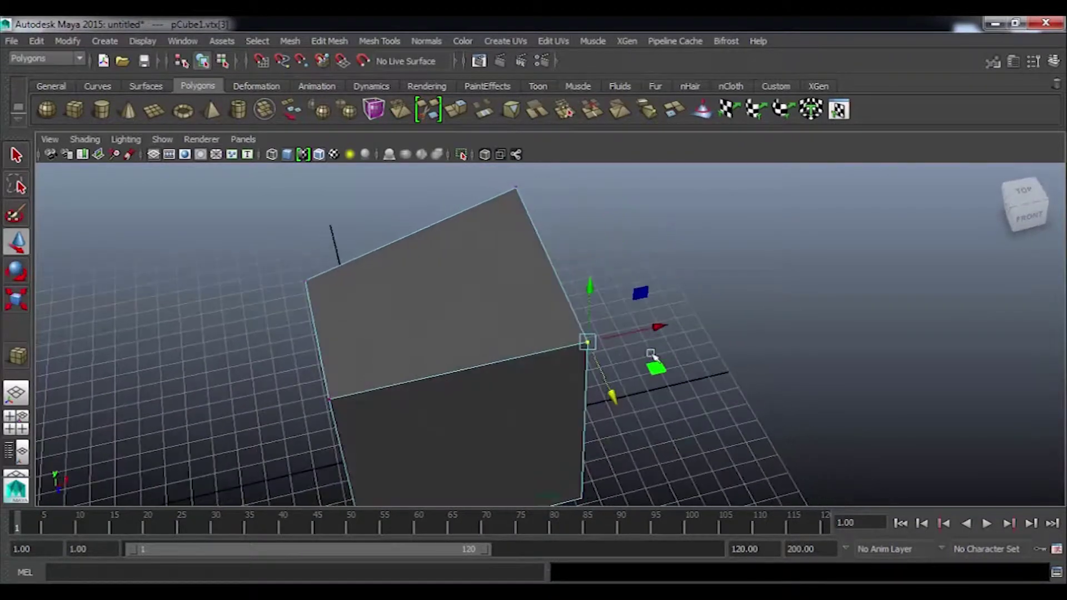
pyautogui.moveTo(682, 322); pyautogui.dragTo(717, 327)
pyautogui.moveTo(656, 397)
pyautogui.mouseDown()
pyautogui.moveTo(656, 417)
pyautogui.moveTo(533, 406)
pyautogui.moveTo(533, 381)
pyautogui.moveTo(474, 424)
pyautogui.moveTo(533, 400)
pyautogui.moveTo(671, 394)
pyautogui.moveTo(675, 384)
pyautogui.mouseUp()
pyautogui.moveTo(684, 288); pyautogui.dragTo(707, 288)
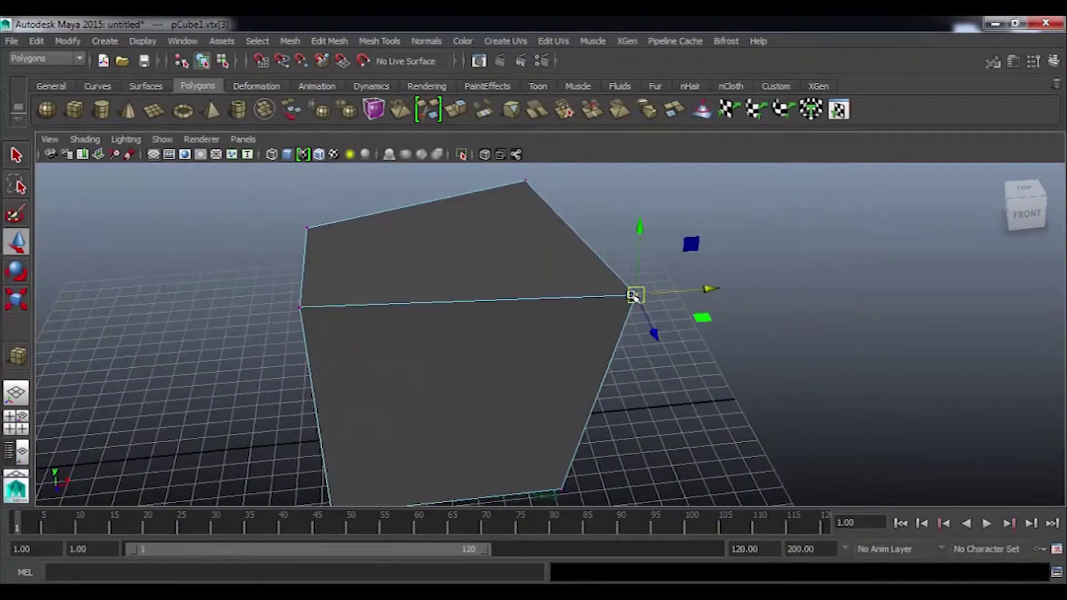
pyautogui.moveTo(638, 296)
pyautogui.mouseDown()
pyautogui.moveTo(548, 269)
pyautogui.moveTo(522, 298)
pyautogui.moveTo(488, 286)
pyautogui.moveTo(565, 300)
pyautogui.moveTo(512, 345)
pyautogui.moveTo(620, 322)
pyautogui.mouseUp()
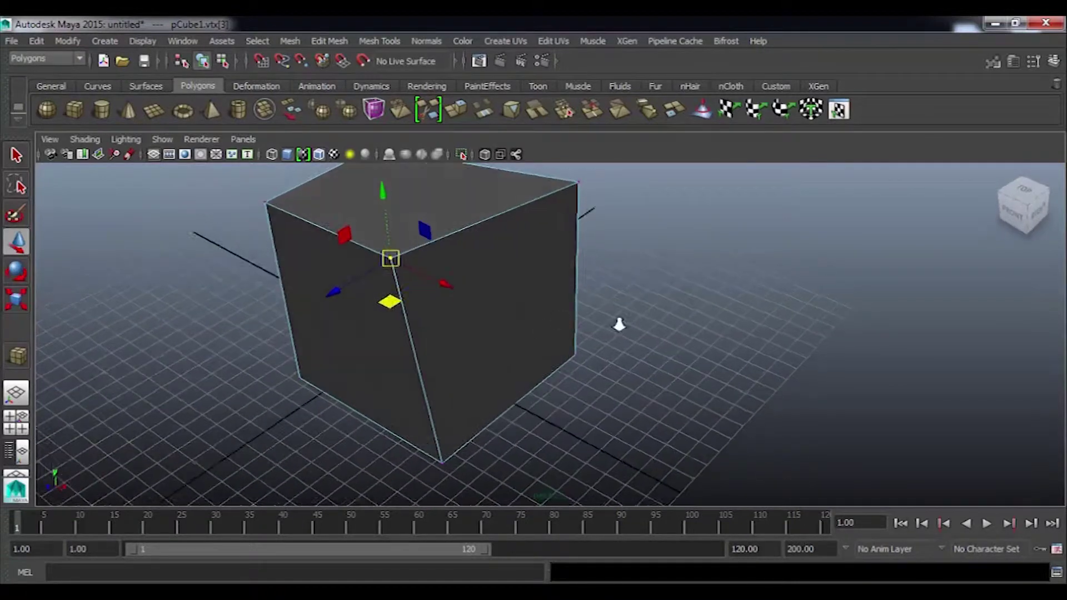
pyautogui.keyDown('alt'); pyautogui.moveTo(619, 322); pyautogui.dragTo(469, 274, button='right'); pyautogui.keyUp('alt')
pyautogui.moveTo(469, 274)
pyautogui.mouseDown()
pyautogui.moveTo(485, 304)
pyautogui.moveTo(441, 340)
pyautogui.moveTo(440, 317)
pyautogui.moveTo(564, 310)
pyautogui.moveTo(526, 300)
pyautogui.moveTo(543, 364)
pyautogui.moveTo(568, 346)
pyautogui.mouseUp()
# Step: Return to Object Mode, select the whole cube and delete it
pyautogui.moveTo(528, 243); pyautogui.dragTo(578, 227, button='right')
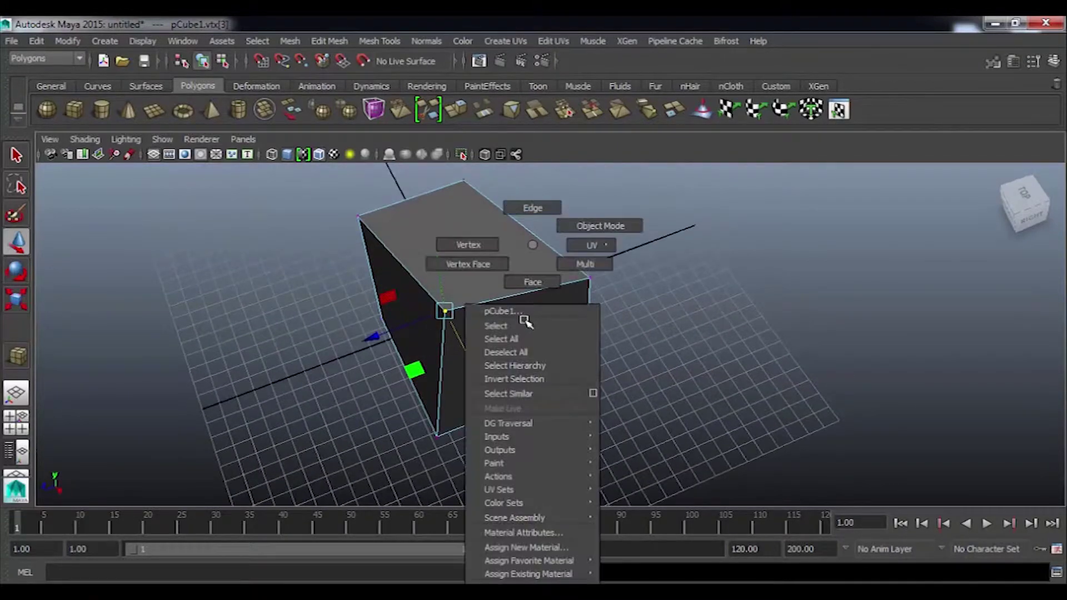
pyautogui.click(531, 354)
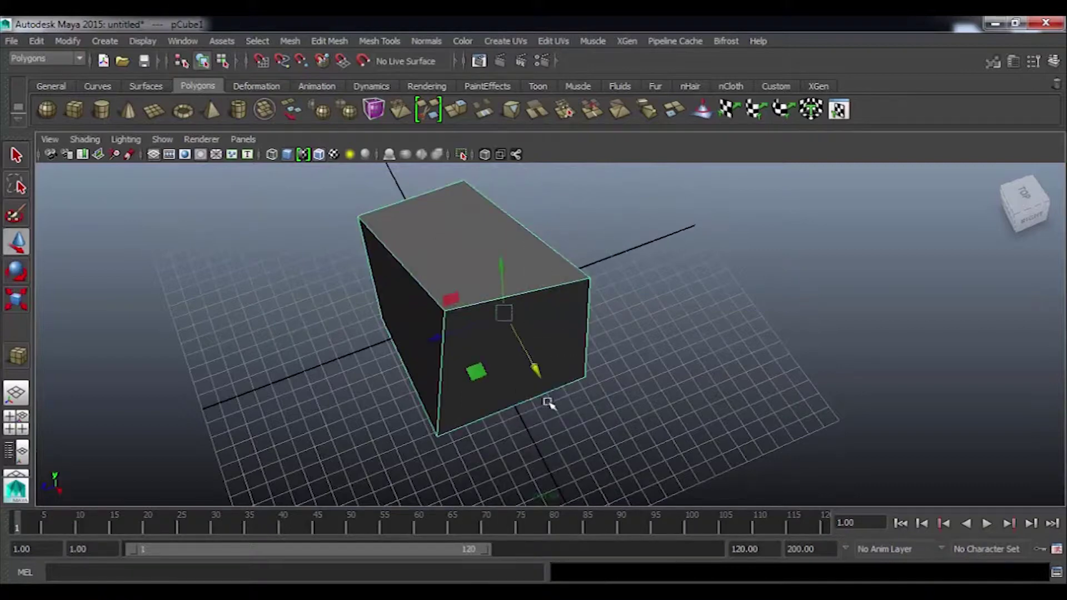
pyautogui.rightClick(551, 310)
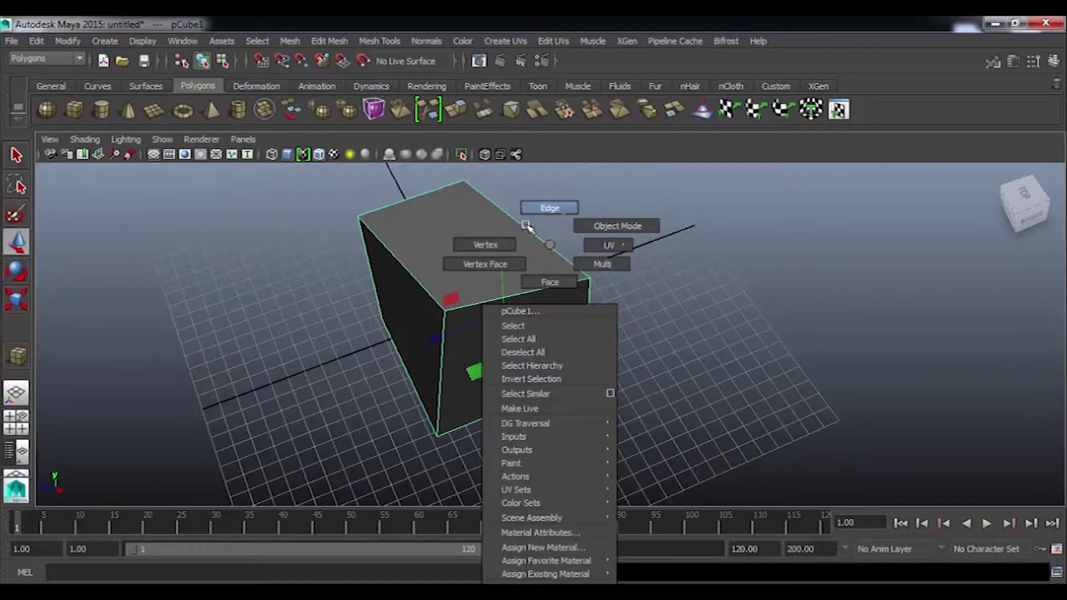
pyautogui.click(538, 257)
pyautogui.keyDown('shift'); pyautogui.moveTo(537, 257); pyautogui.dragTo(579, 319, button='right'); pyautogui.keyUp('shift')
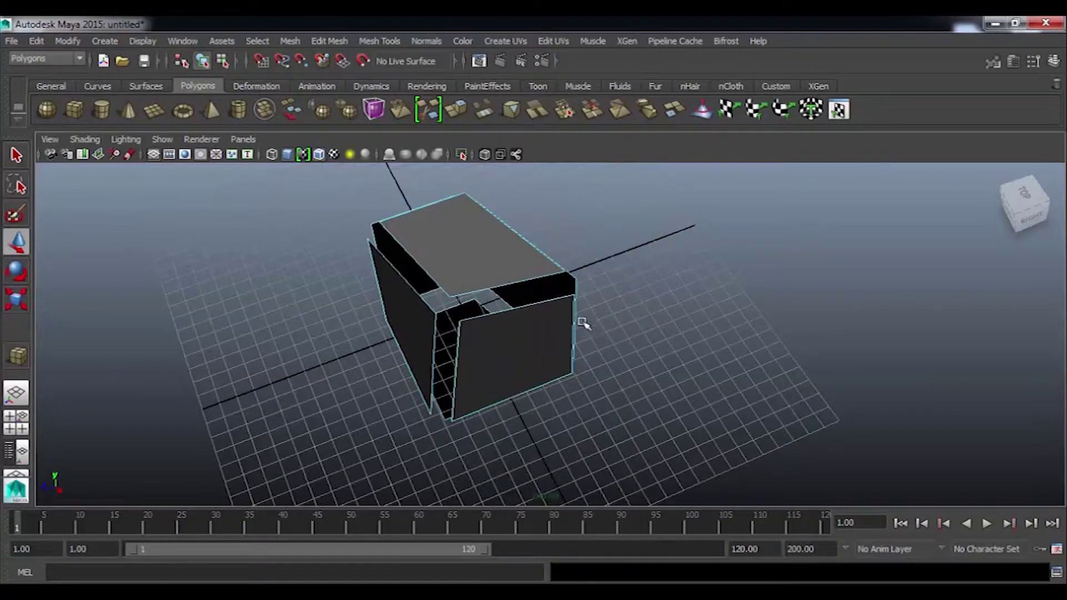
pyautogui.moveTo(624, 332)
pyautogui.keyDown('alt'); pyautogui.mouseDown()
pyautogui.moveTo(605, 316)
pyautogui.moveTo(535, 304)
pyautogui.mouseUp(); pyautogui.keyUp('alt')
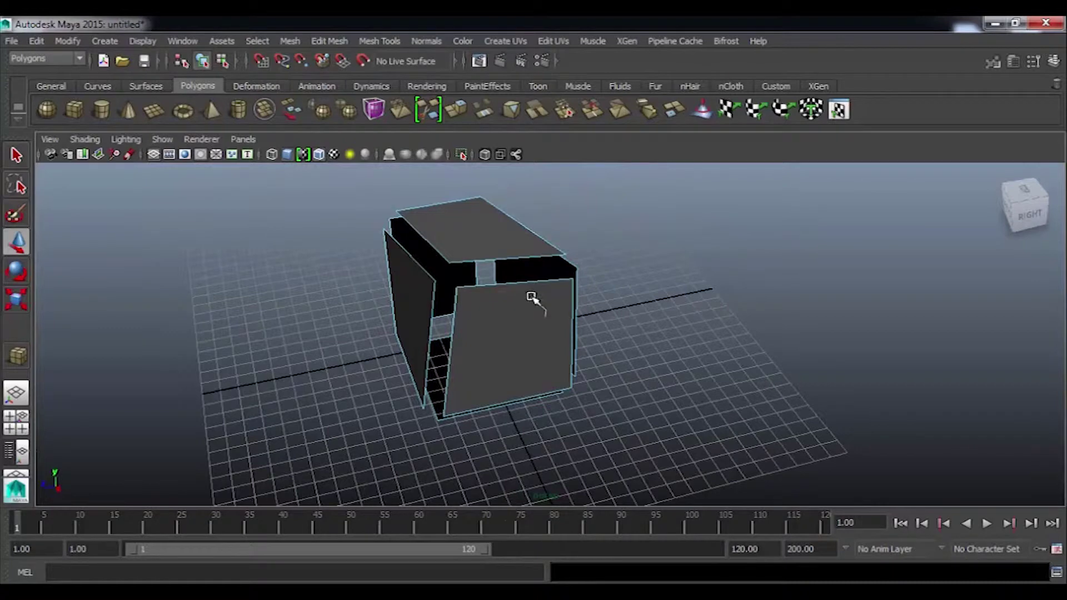
pyautogui.moveTo(541, 245); pyautogui.dragTo(615, 224, button='right')
pyautogui.moveTo(615, 224)
pyautogui.keyDown('alt'); pyautogui.mouseDown()
pyautogui.moveTo(576, 313)
pyautogui.moveTo(601, 330)
pyautogui.mouseUp(); pyautogui.keyUp('alt')
pyautogui.moveTo(619, 262); pyautogui.dragTo(535, 370)
pyautogui.moveTo(536, 370)
pyautogui.keyDown('alt'); pyautogui.mouseDown()
pyautogui.moveTo(655, 364)
pyautogui.moveTo(651, 326)
pyautogui.mouseUp(); pyautogui.keyUp('alt')
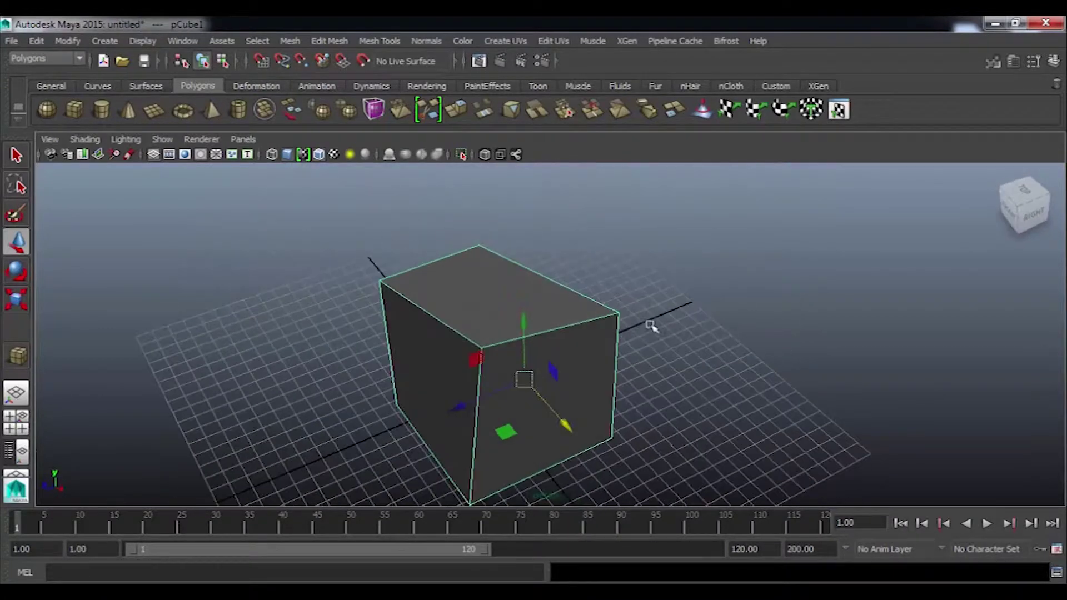
pyautogui.press('Delete')
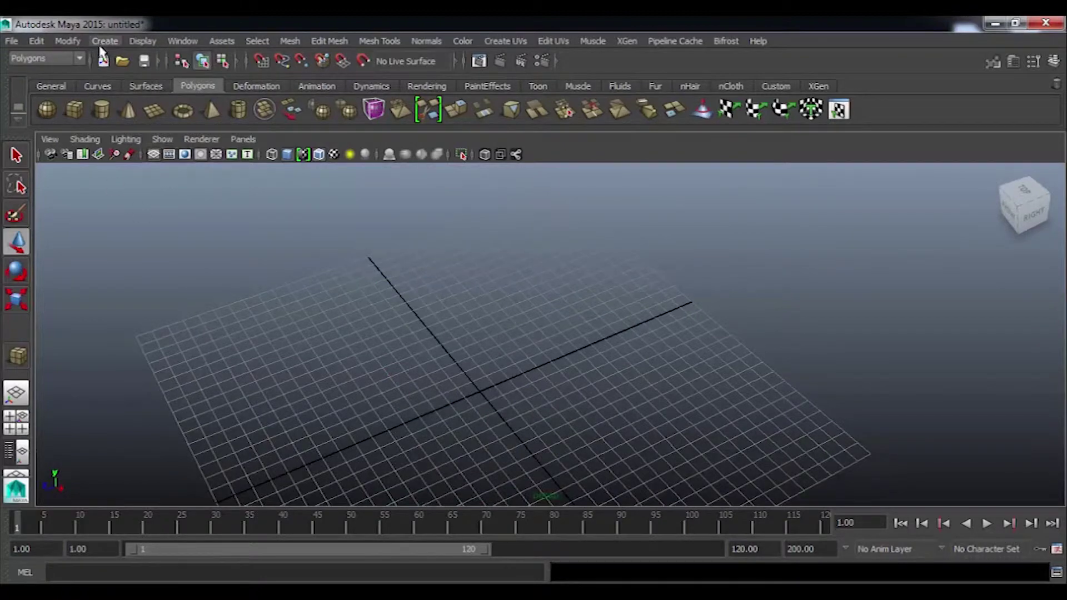
# Step: Create a default polygon cube at the origin from Create > Polygon Primitives > Cube
pyautogui.click(103, 42)
pyautogui.click(282, 263)
pyautogui.click(288, 273)
pyautogui.moveTo(289, 273)
pyautogui.keyDown('alt'); pyautogui.mouseDown()
pyautogui.moveTo(445, 368)
pyautogui.moveTo(533, 352)
pyautogui.moveTo(476, 331)
pyautogui.mouseUp(); pyautogui.keyUp('alt')
# Step: Scale the cube up with the R tool, then undo the scale
pyautogui.press('r')
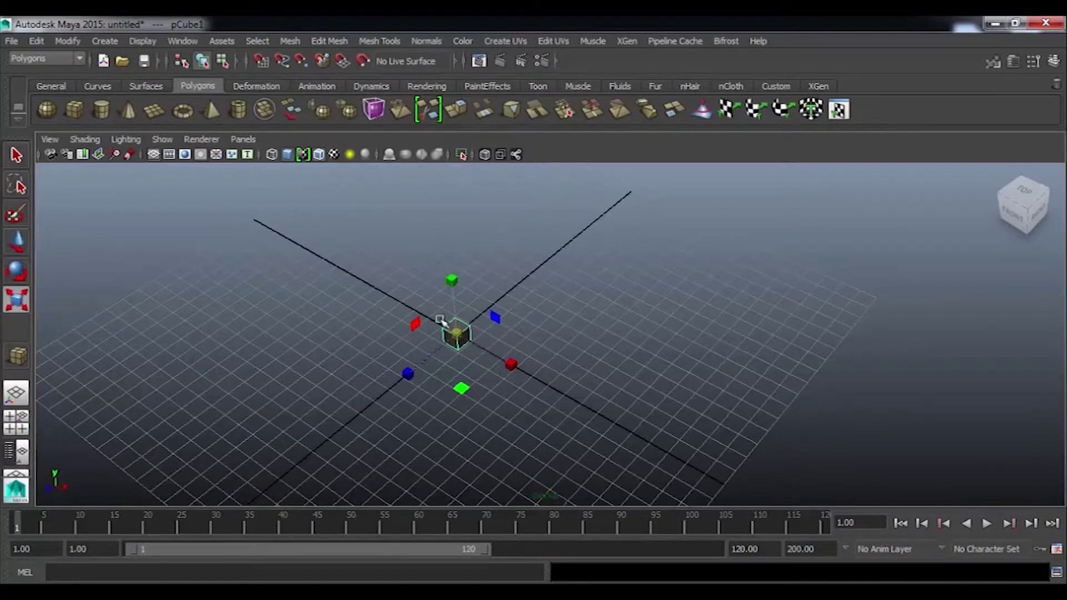
pyautogui.moveTo(459, 337)
pyautogui.mouseDown()
pyautogui.moveTo(503, 365)
pyautogui.moveTo(519, 362)
pyautogui.mouseUp()
pyautogui.hotkey('ctrl', 'z')
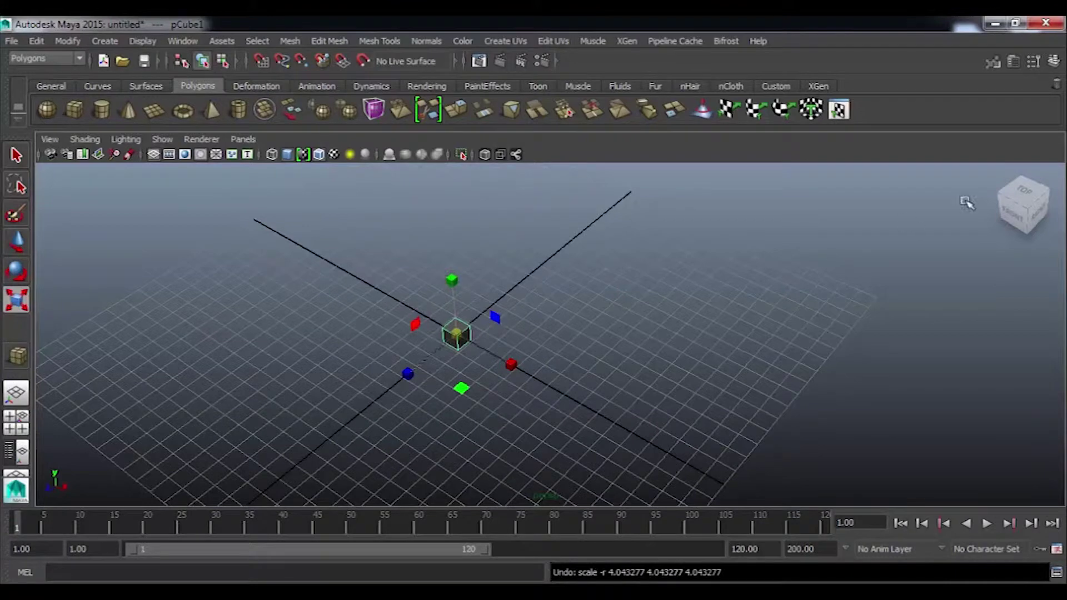
pyautogui.click(1055, 61)
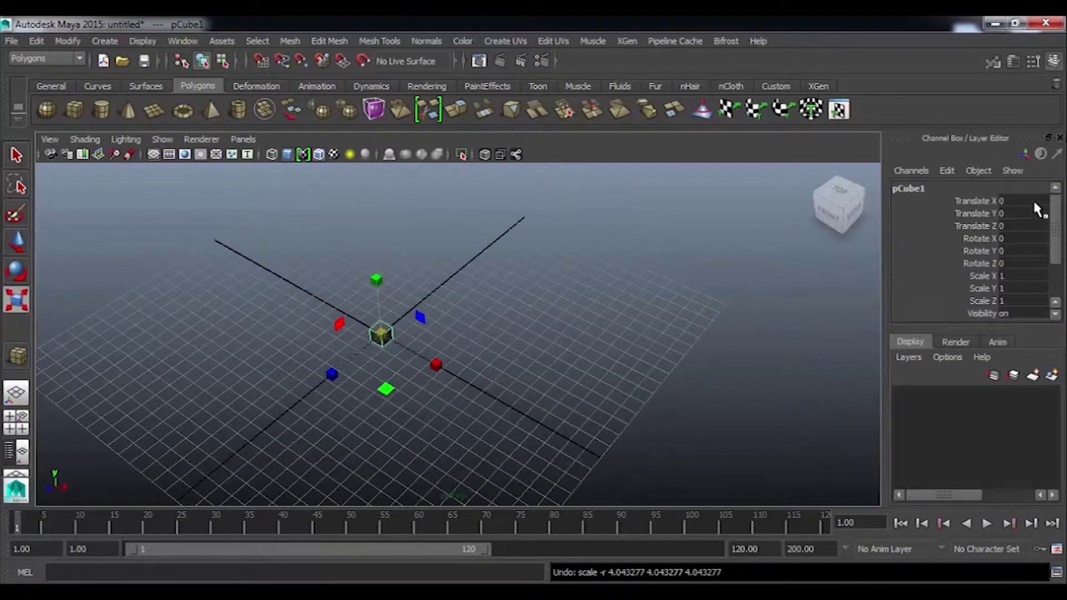
# Step: Set polyCube1's Width, Height and Depth to 5 in the Channel Box inputs
pyautogui.scroll(-3, 1056, 256)
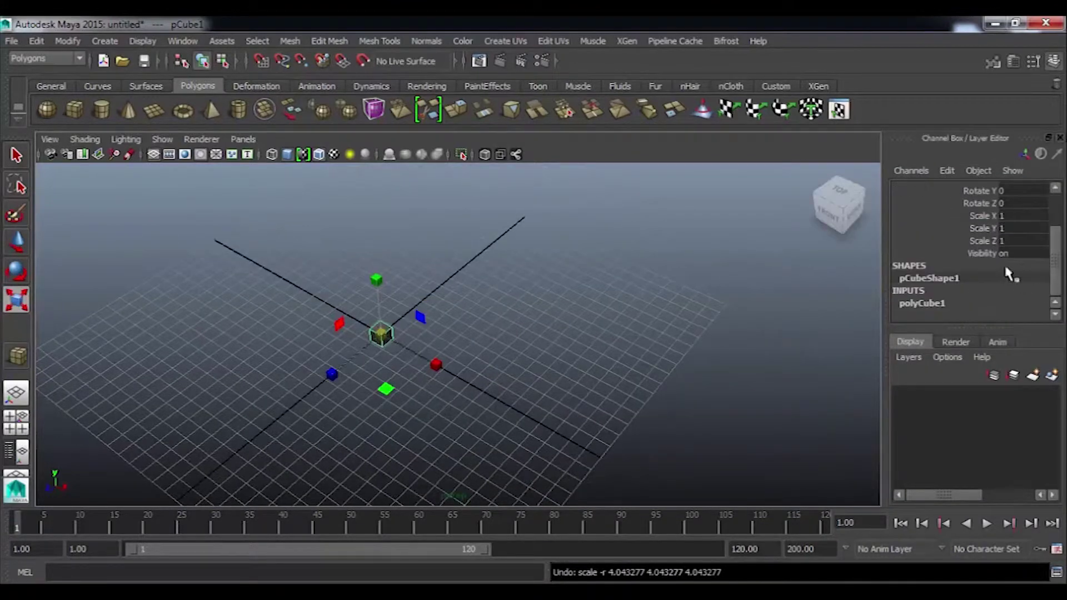
pyautogui.click(923, 309)
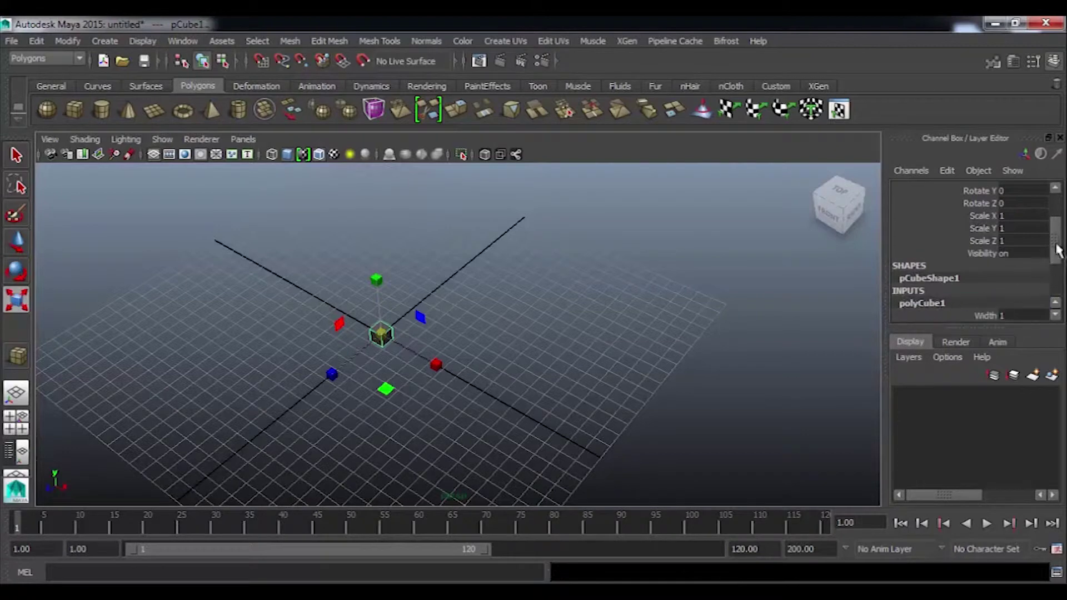
pyautogui.scroll(-3, 1060, 247)
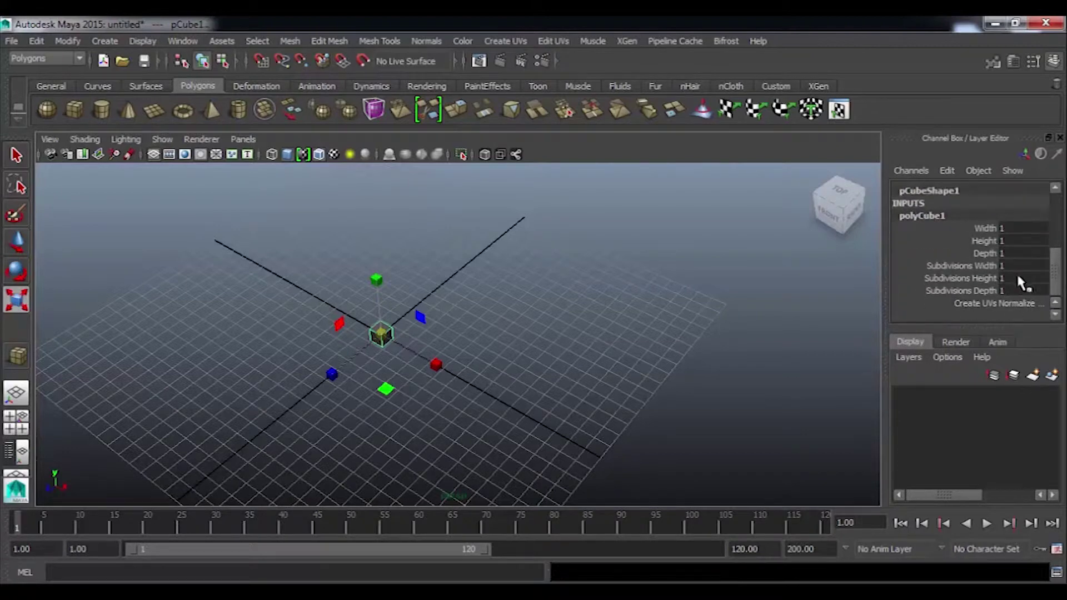
pyautogui.click(1013, 228)
pyautogui.moveTo(1012, 229); pyautogui.dragTo(1010, 256)
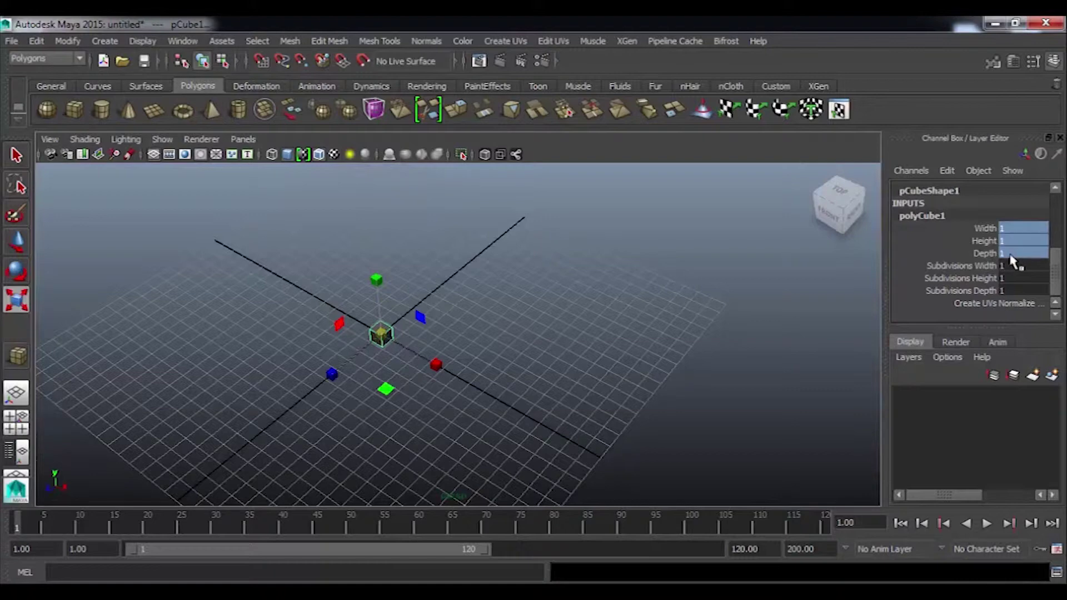
pyautogui.write('3')
pyautogui.press('Return')
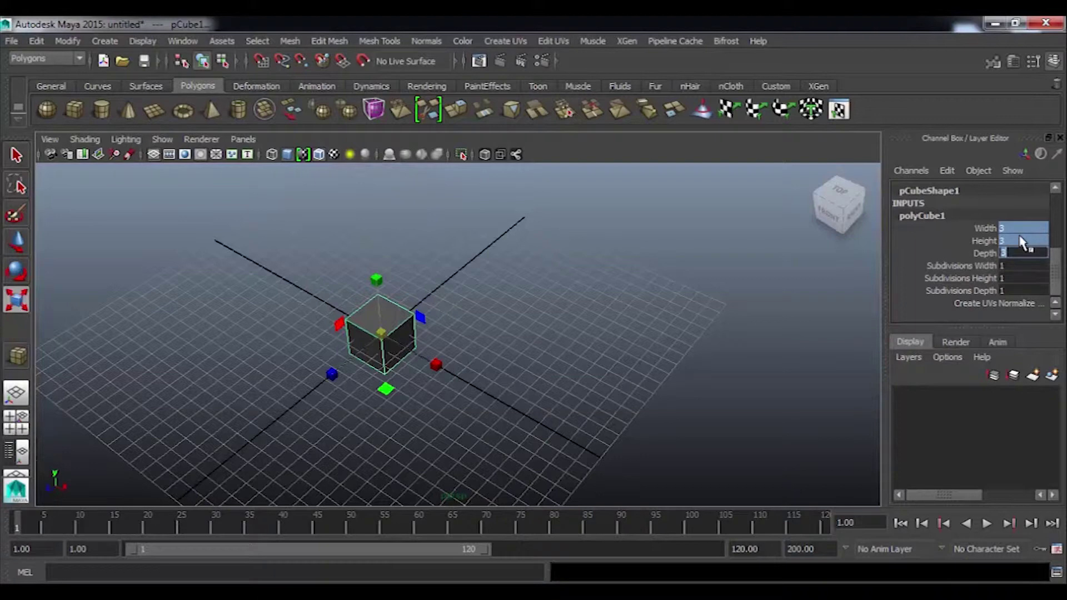
pyautogui.write('5')
pyautogui.press('Return')
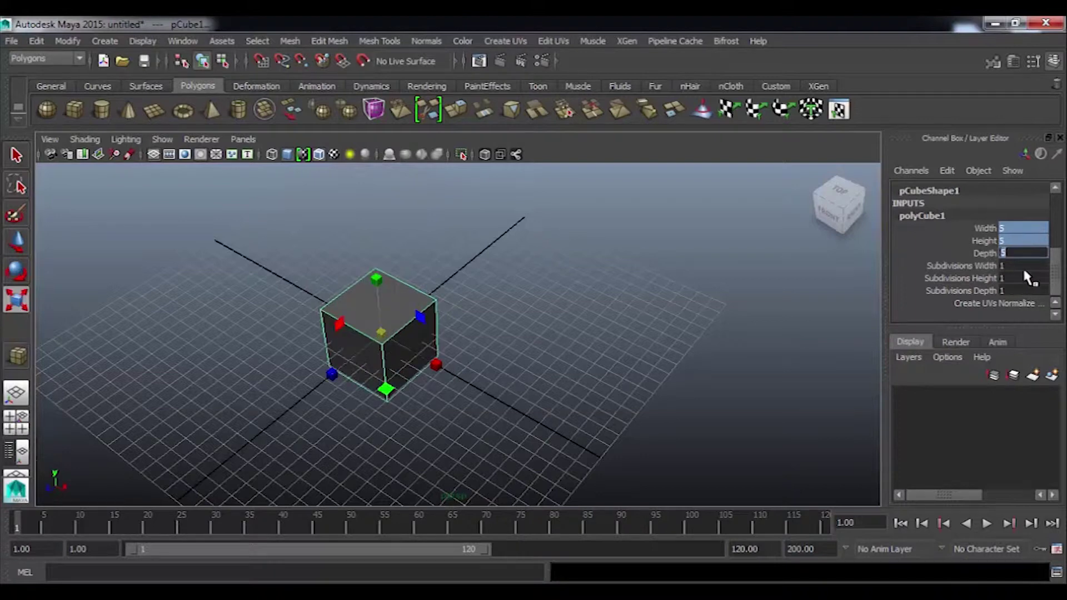
pyautogui.moveTo(1022, 265); pyautogui.dragTo(1023, 290)
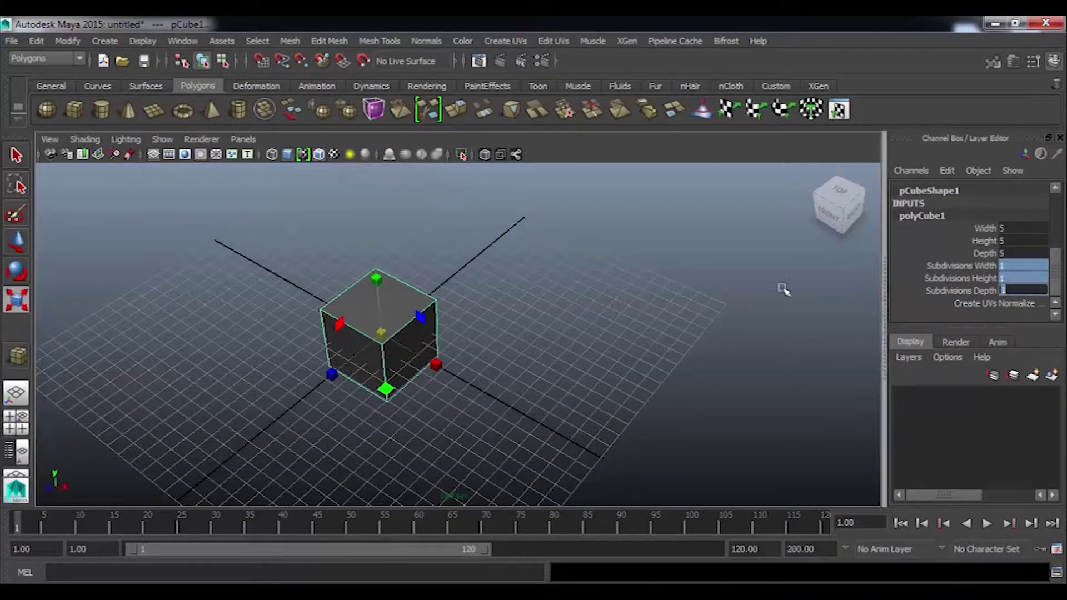
pyautogui.moveTo(488, 334)
pyautogui.keyDown('alt'); pyautogui.mouseDown()
pyautogui.moveTo(458, 367)
pyautogui.moveTo(444, 361)
pyautogui.mouseUp(); pyautogui.keyUp('alt')
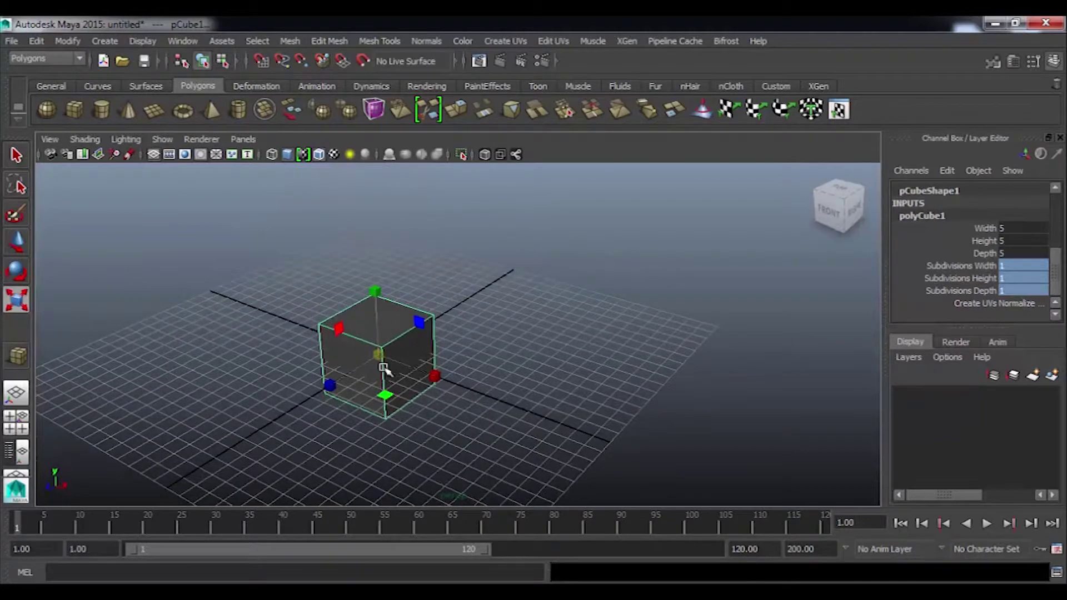
pyautogui.click(535, 371)
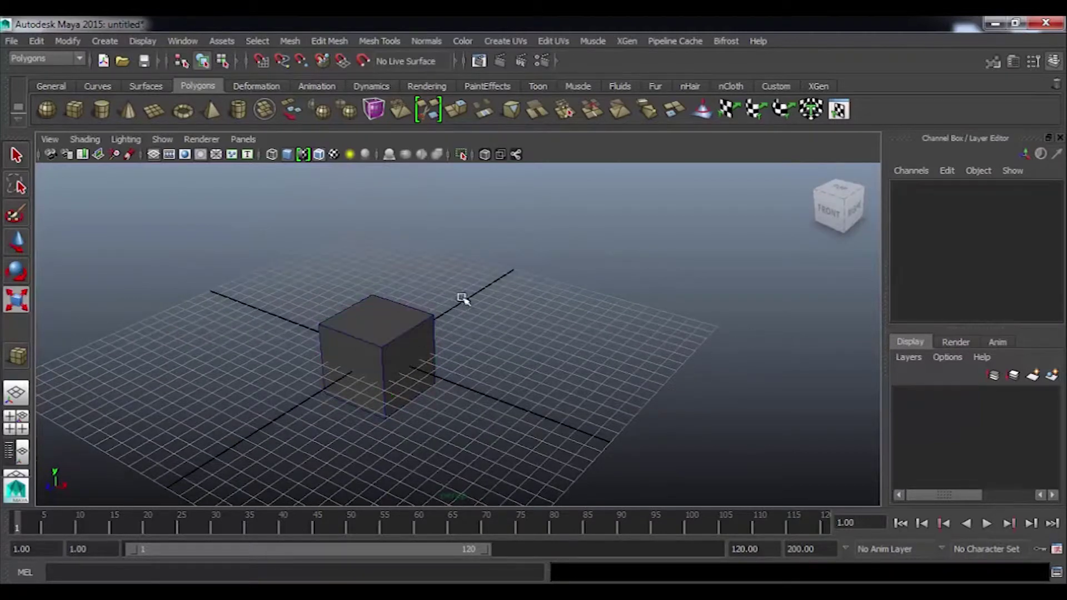
# Step: Raise the cube along Y and select polyCube1's three subdivision fields
pyautogui.click(389, 334)
pyautogui.press('w')
pyautogui.moveTo(375, 289); pyautogui.dragTo(376, 249)
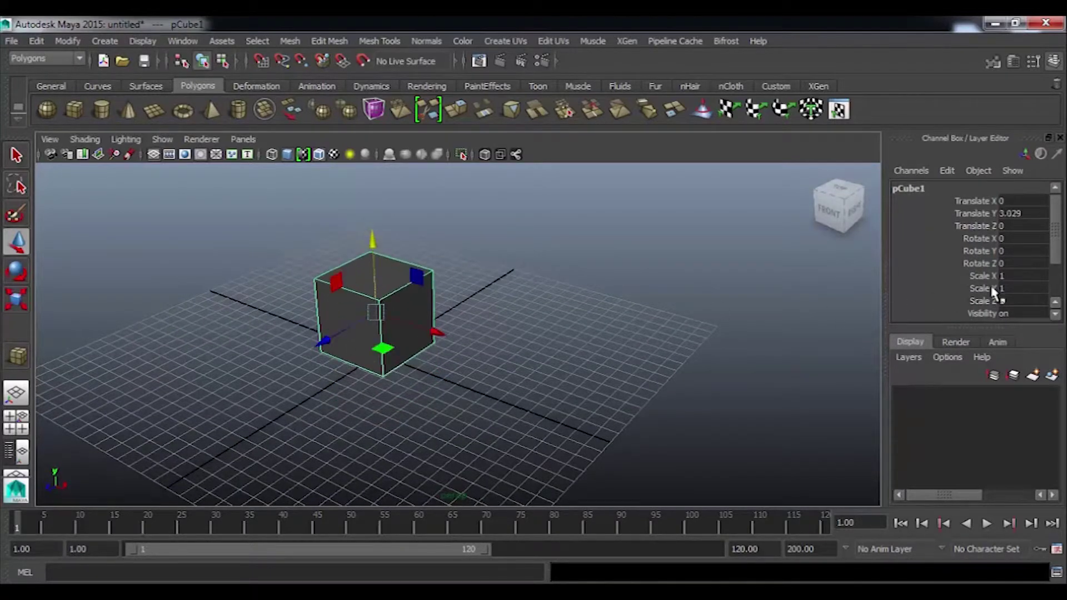
pyautogui.scroll(-2, 1059, 247)
pyautogui.click(944, 304)
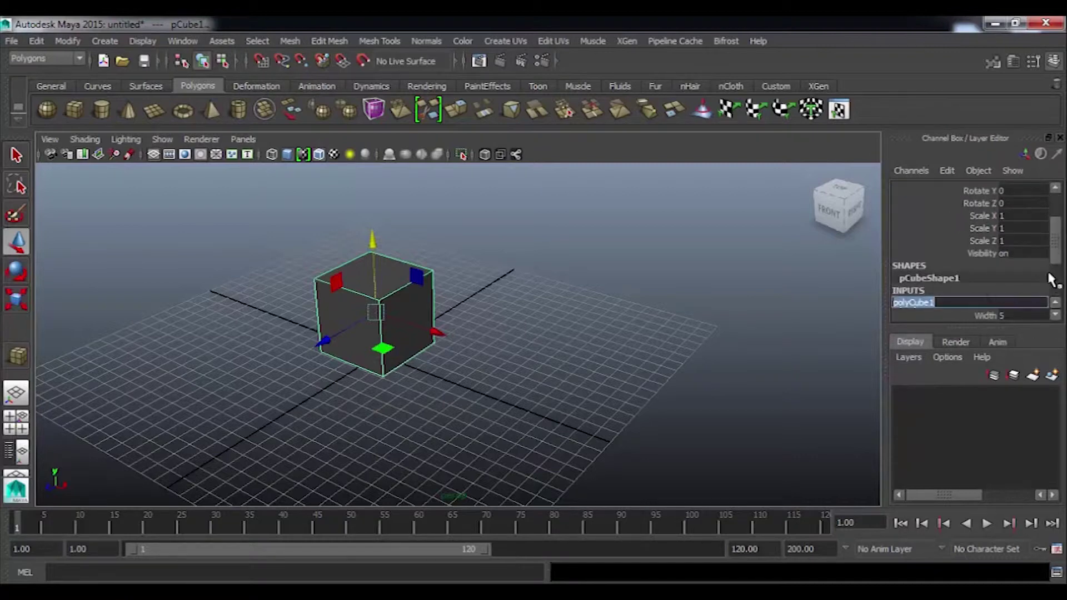
pyautogui.scroll(-3, 1055, 278)
pyautogui.moveTo(1023, 265); pyautogui.dragTo(1022, 290)
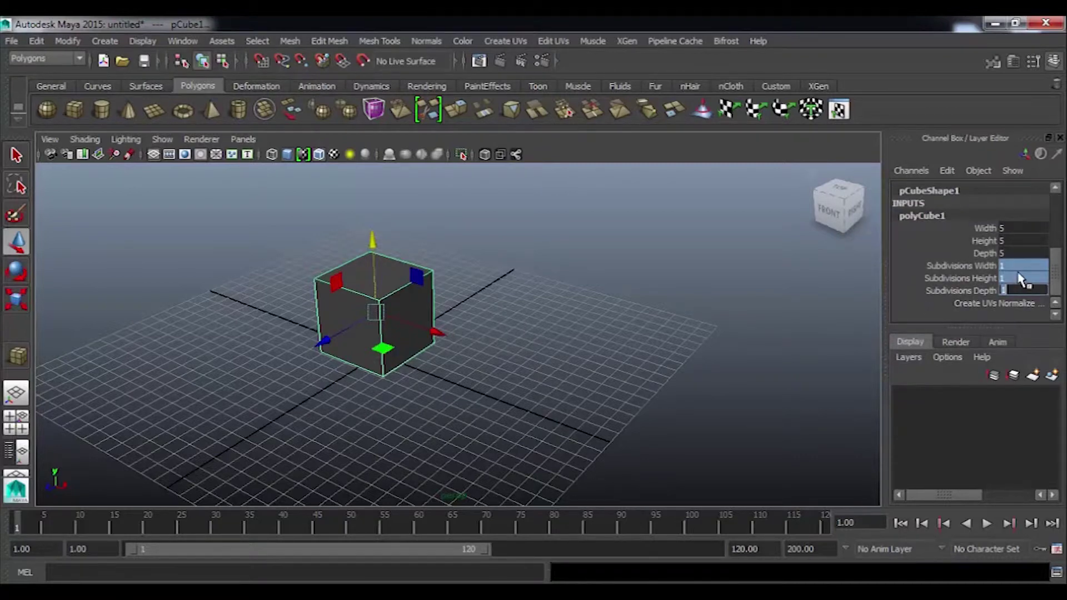
pyautogui.press('Return')
pyautogui.click(548, 348)
pyautogui.moveTo(548, 348)
pyautogui.keyDown('alt'); pyautogui.mouseDown()
pyautogui.moveTo(381, 341)
pyautogui.moveTo(703, 307)
pyautogui.moveTo(588, 334)
pyautogui.mouseUp(); pyautogui.keyUp('alt')
pyautogui.moveTo(479, 381)
pyautogui.keyDown('alt'); pyautogui.mouseDown()
pyautogui.moveTo(329, 259)
pyautogui.moveTo(486, 352)
pyautogui.moveTo(412, 329)
pyautogui.mouseUp(); pyautogui.keyUp('alt')
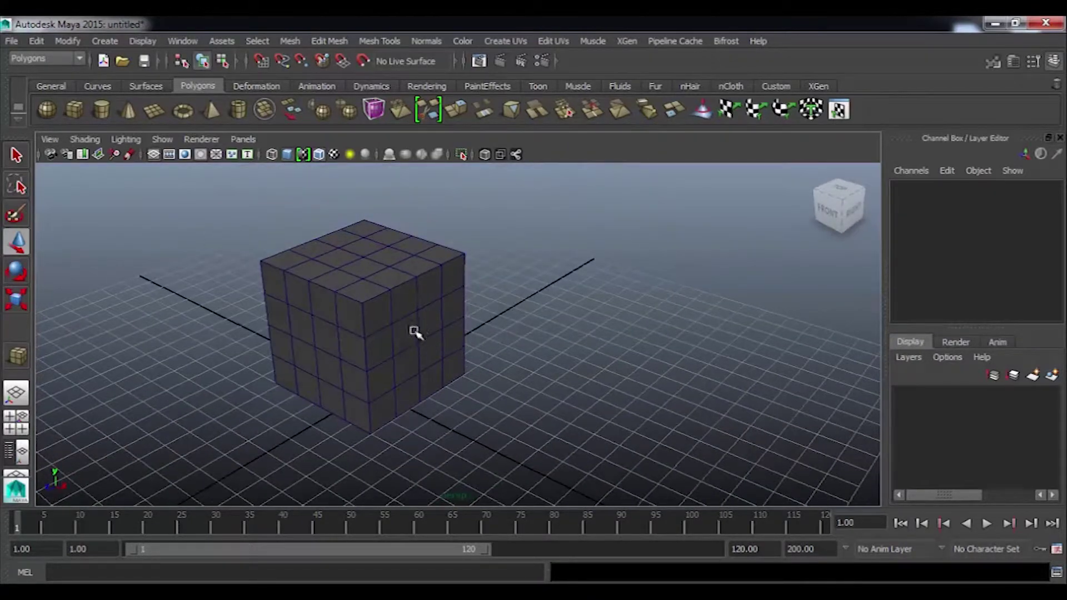
pyautogui.click(412, 328)
# Step: Set Subdivisions Width and Height to 3 and Subdivisions Depth to 6
pyautogui.scroll(-3, 1064, 314)
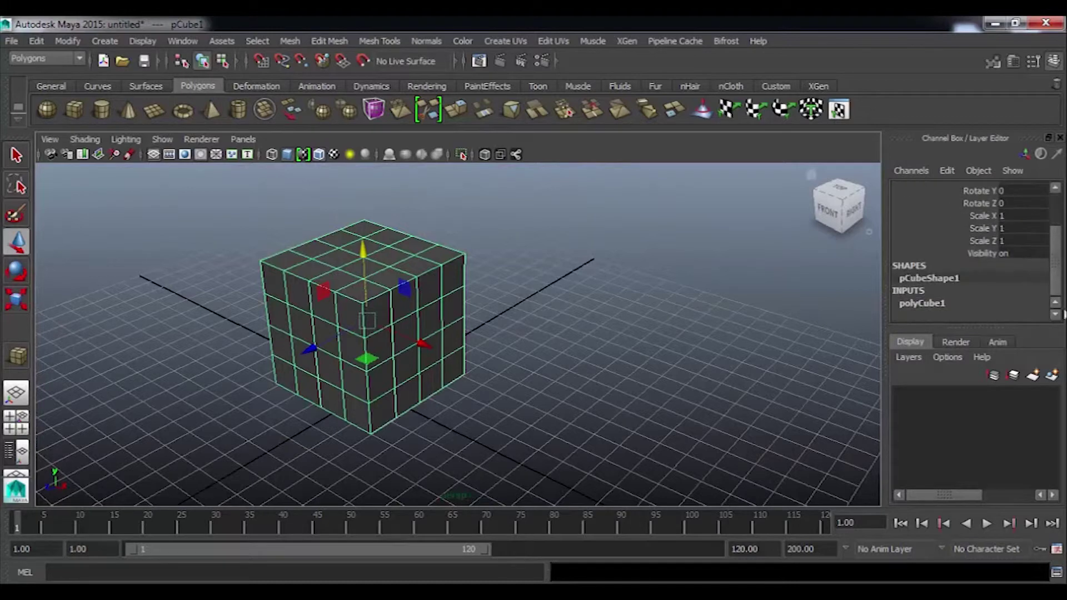
pyautogui.click(942, 309)
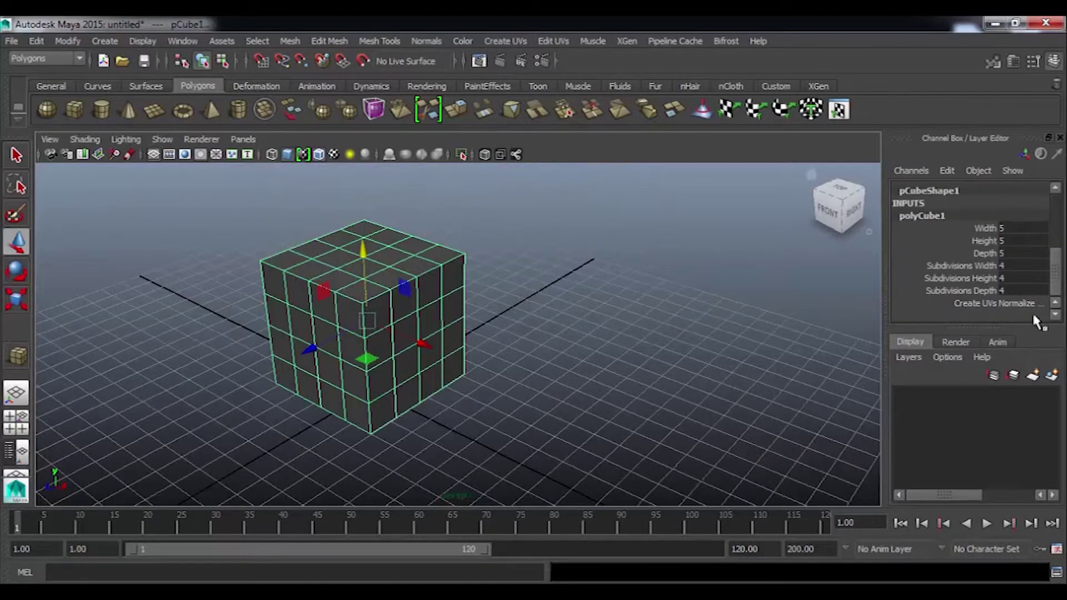
pyautogui.click(1017, 266)
pyautogui.moveTo(1017, 267); pyautogui.dragTo(1013, 277)
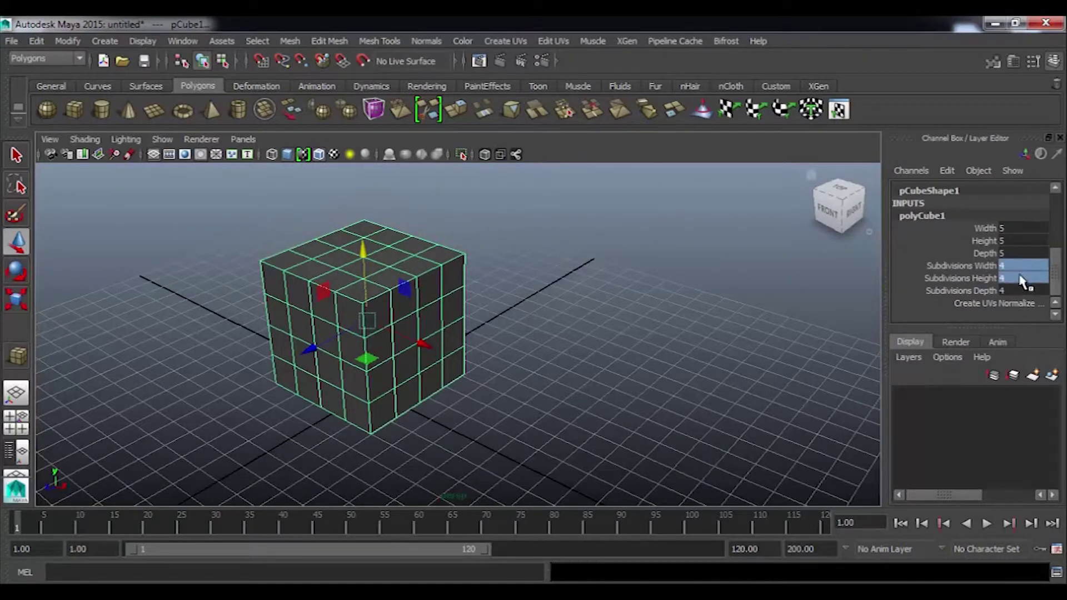
pyautogui.press('Return')
pyautogui.keyDown('alt'); pyautogui.moveTo(536, 436); pyautogui.dragTo(282, 286); pyautogui.keyUp('alt')
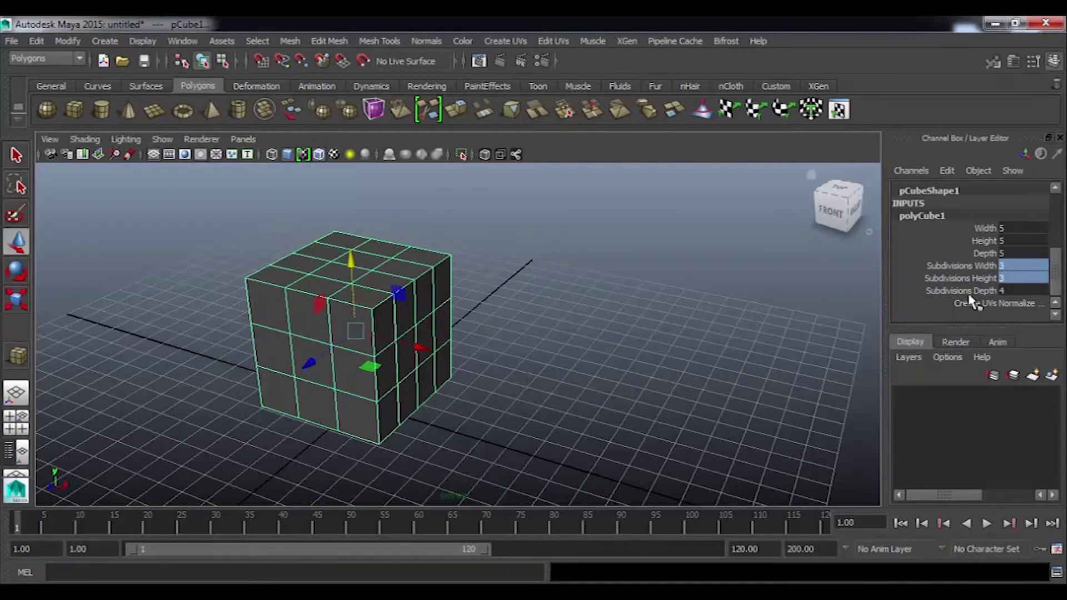
pyautogui.click(1021, 290)
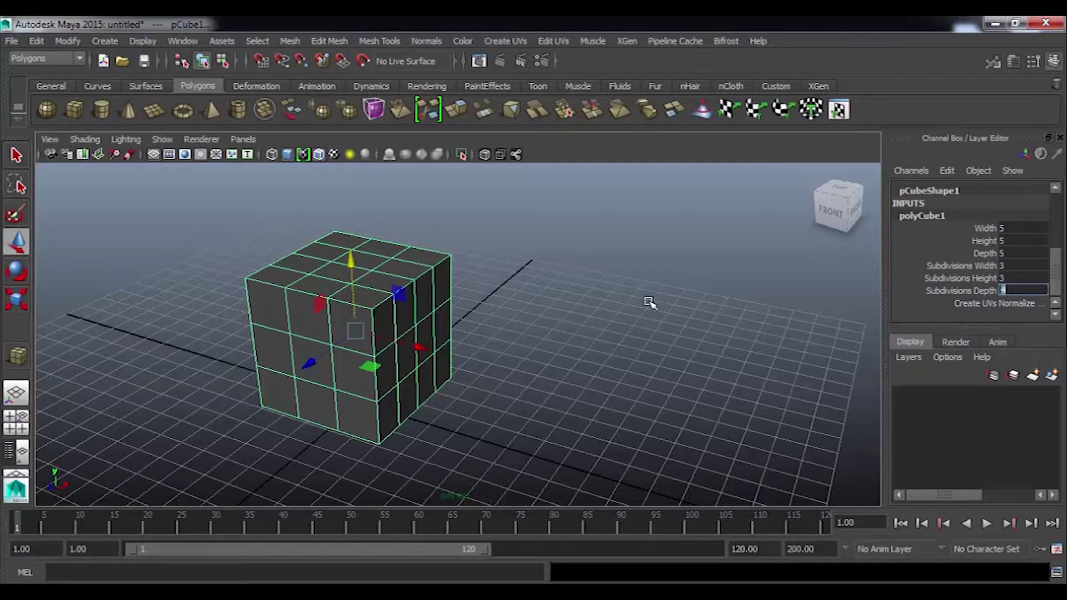
pyautogui.write('6')
pyautogui.press('Return')
pyautogui.keyDown('alt'); pyautogui.moveTo(700, 400); pyautogui.dragTo(484, 407); pyautogui.keyUp('alt')
# Step: Tumble and zoom the view around the subdivided cube to inspect it
pyautogui.moveTo(543, 394)
pyautogui.keyDown('alt'); pyautogui.mouseDown()
pyautogui.moveTo(489, 362)
pyautogui.moveTo(666, 389)
pyautogui.moveTo(585, 374)
pyautogui.moveTo(653, 384)
pyautogui.moveTo(680, 367)
pyautogui.mouseUp(); pyautogui.keyUp('alt')
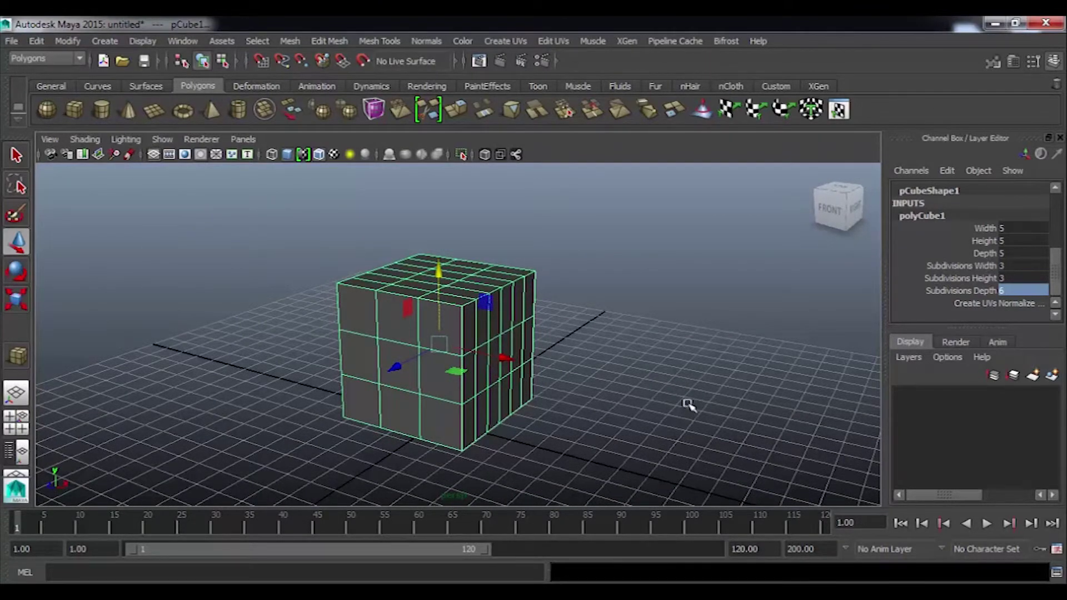
pyautogui.keyDown('alt'); pyautogui.moveTo(588, 369); pyautogui.dragTo(583, 405, button='right'); pyautogui.keyUp('alt')
pyautogui.keyDown('alt'); pyautogui.moveTo(583, 405); pyautogui.dragTo(641, 329); pyautogui.keyUp('alt')
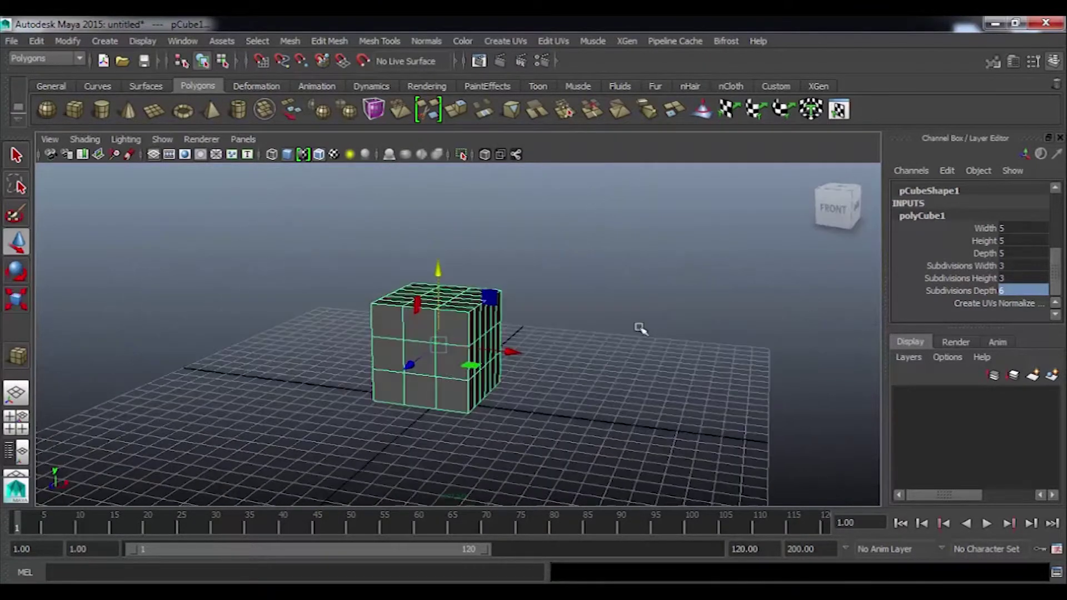
pyautogui.keyDown('alt'); pyautogui.moveTo(588, 367); pyautogui.dragTo(489, 307); pyautogui.keyUp('alt')
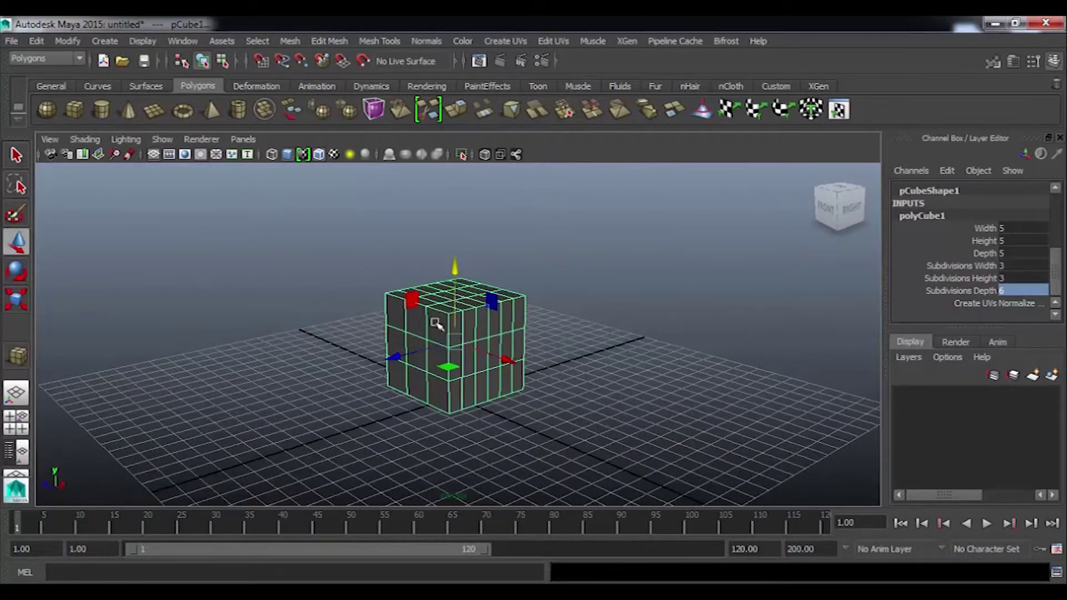
pyautogui.moveTo(533, 376)
pyautogui.keyDown('alt'); pyautogui.mouseDown()
pyautogui.moveTo(507, 374)
pyautogui.moveTo(569, 385)
pyautogui.moveTo(629, 374)
pyautogui.moveTo(601, 393)
pyautogui.moveTo(651, 367)
pyautogui.mouseUp(); pyautogui.keyUp('alt')
pyautogui.moveTo(556, 362)
pyautogui.keyDown('alt'); pyautogui.mouseDown()
pyautogui.moveTo(555, 386)
pyautogui.moveTo(624, 385)
pyautogui.moveTo(574, 382)
pyautogui.moveTo(672, 357)
pyautogui.moveTo(612, 388)
pyautogui.moveTo(667, 347)
pyautogui.mouseUp(); pyautogui.keyUp('alt')
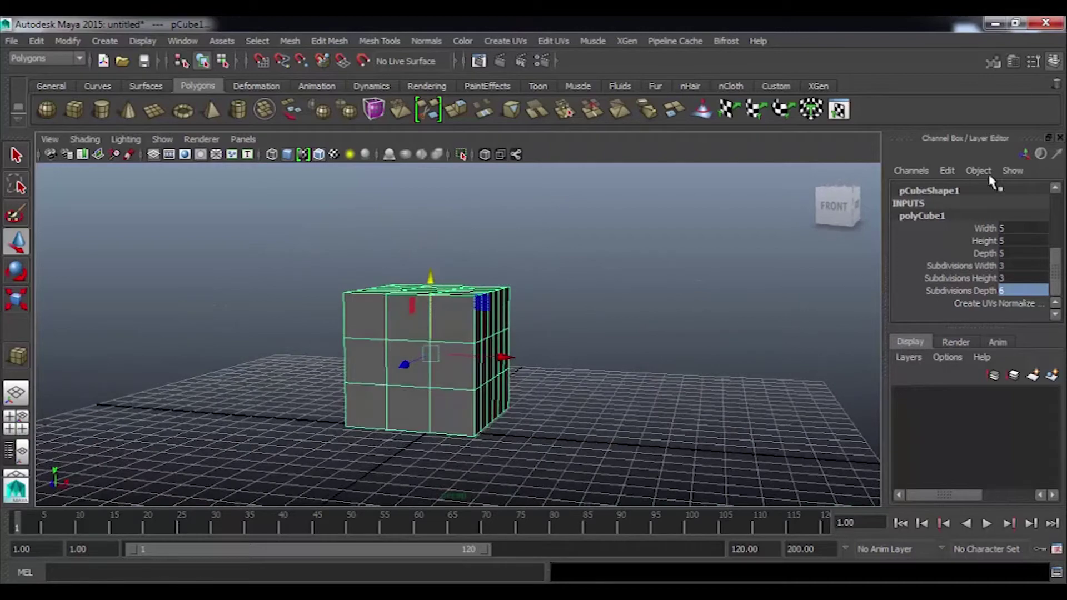
# Step: Hide the Channel Box so the viewport spans full width, and deselect the cube
pyautogui.click(1054, 60)
pyautogui.moveTo(844, 308)
pyautogui.keyDown('alt'); pyautogui.mouseDown()
pyautogui.moveTo(803, 356)
pyautogui.moveTo(638, 357)
pyautogui.moveTo(750, 377)
pyautogui.mouseUp(); pyautogui.keyUp('alt')
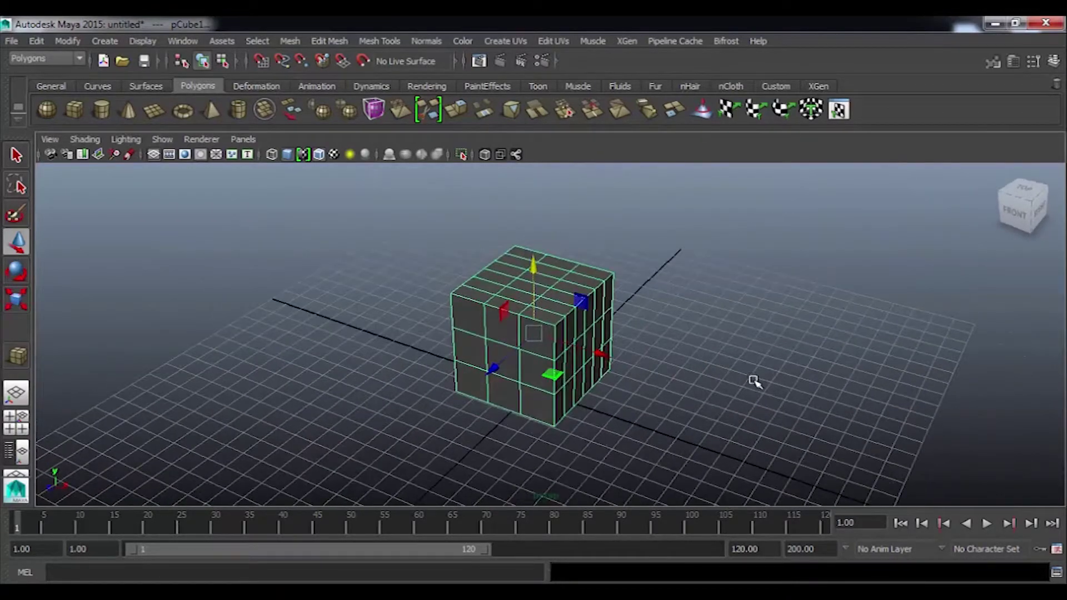
pyautogui.click(755, 376)
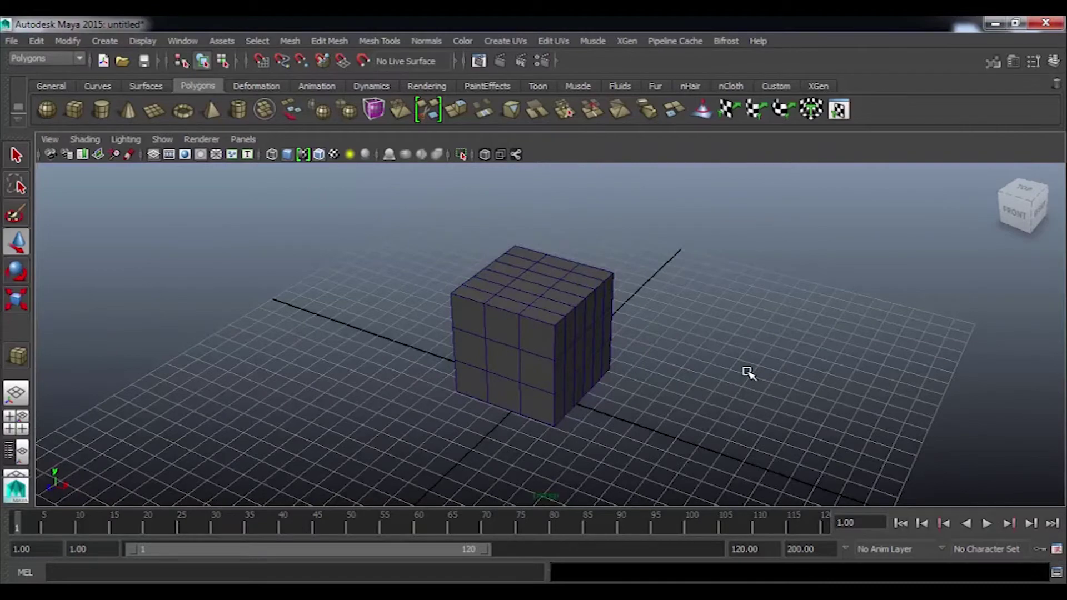
pyautogui.moveTo(669, 386)
pyautogui.keyDown('alt'); pyautogui.mouseDown()
pyautogui.moveTo(609, 331)
pyautogui.moveTo(608, 386)
pyautogui.moveTo(669, 398)
pyautogui.moveTo(618, 379)
pyautogui.moveTo(679, 399)
pyautogui.mouseUp(); pyautogui.keyUp('alt')
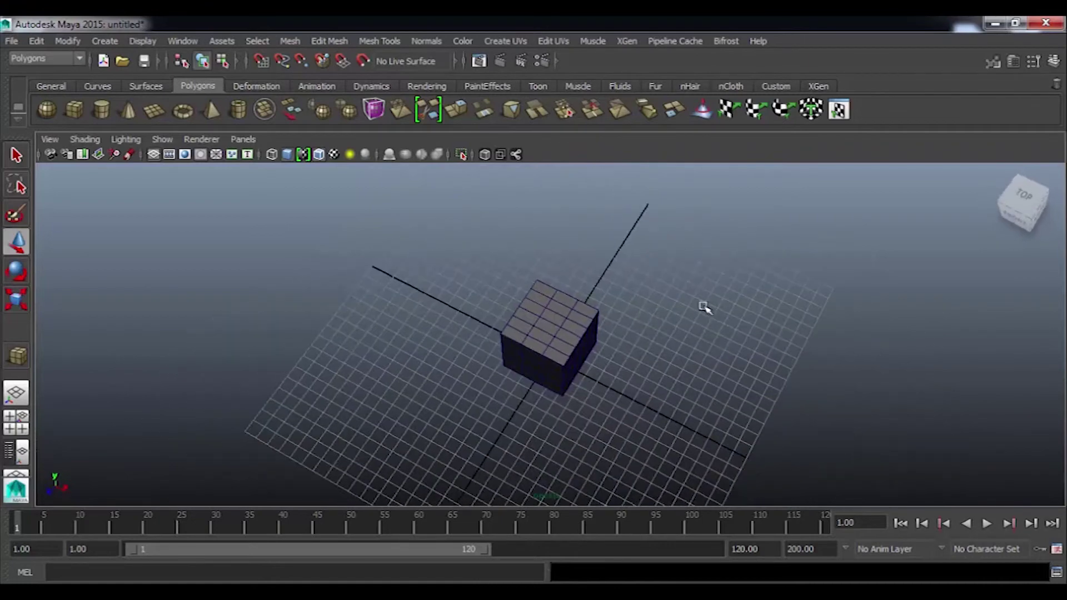
pyautogui.click(802, 571)
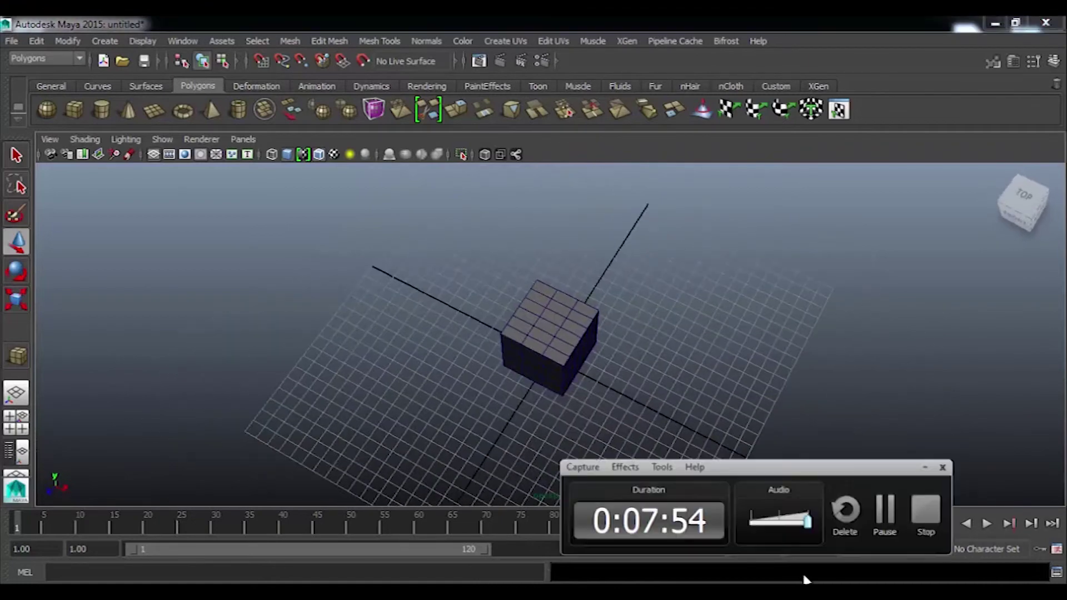